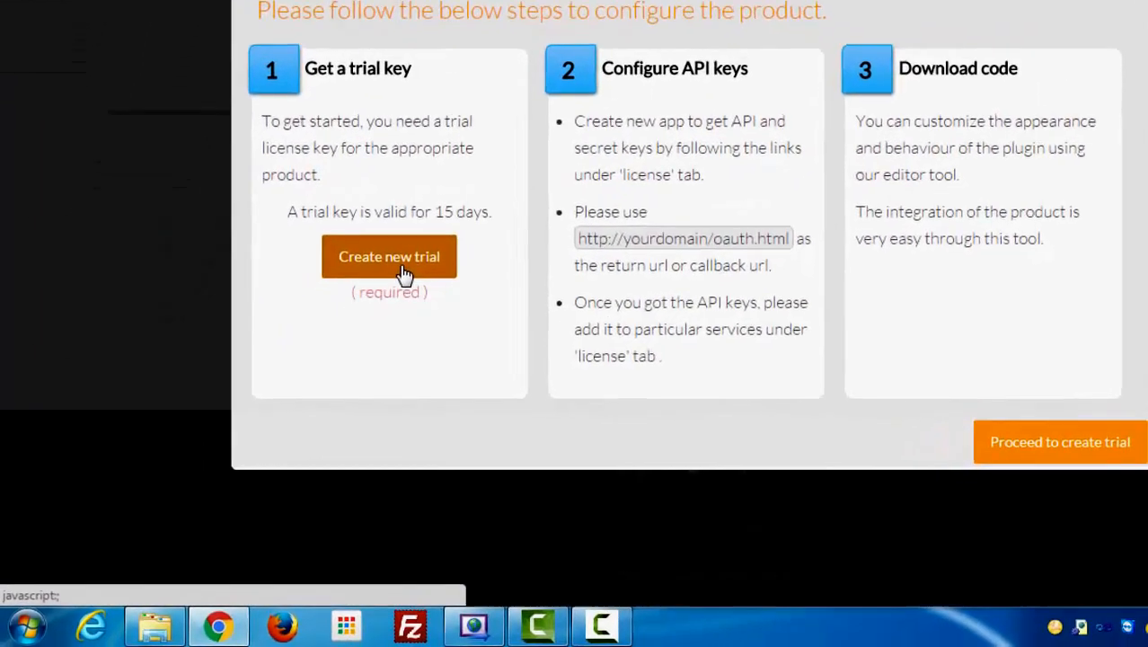
Step: Create a localhost trial licence with Social Connect and Social Post, entering the captcha and accepting terms
left_click(329, 338)
left_click(427, 160)
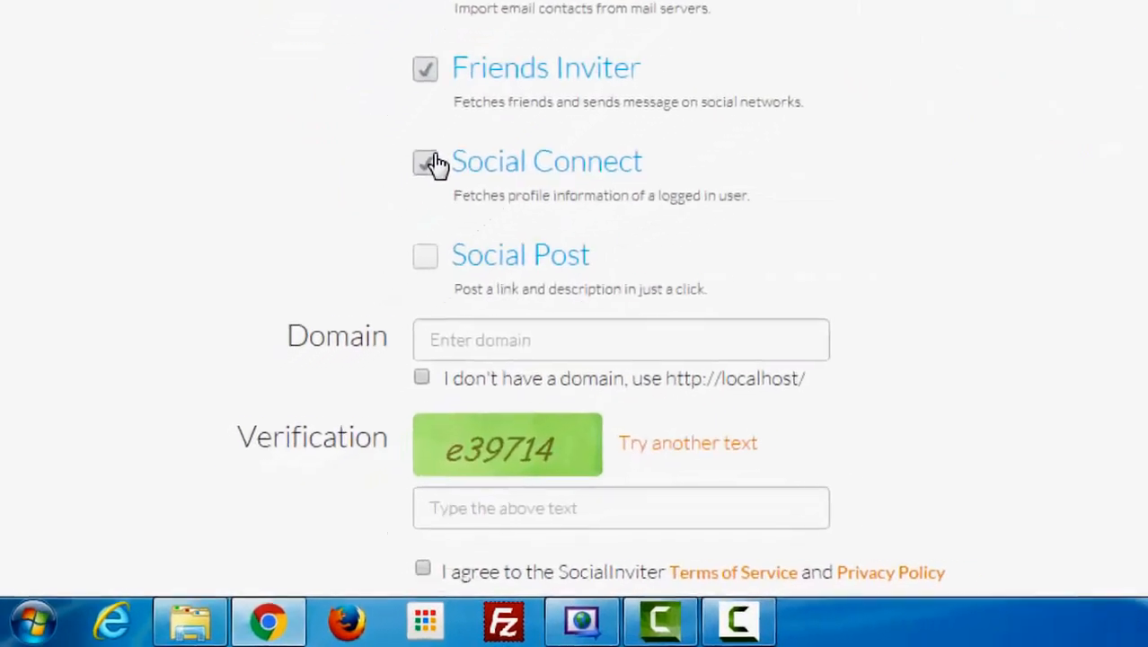
left_click(427, 254)
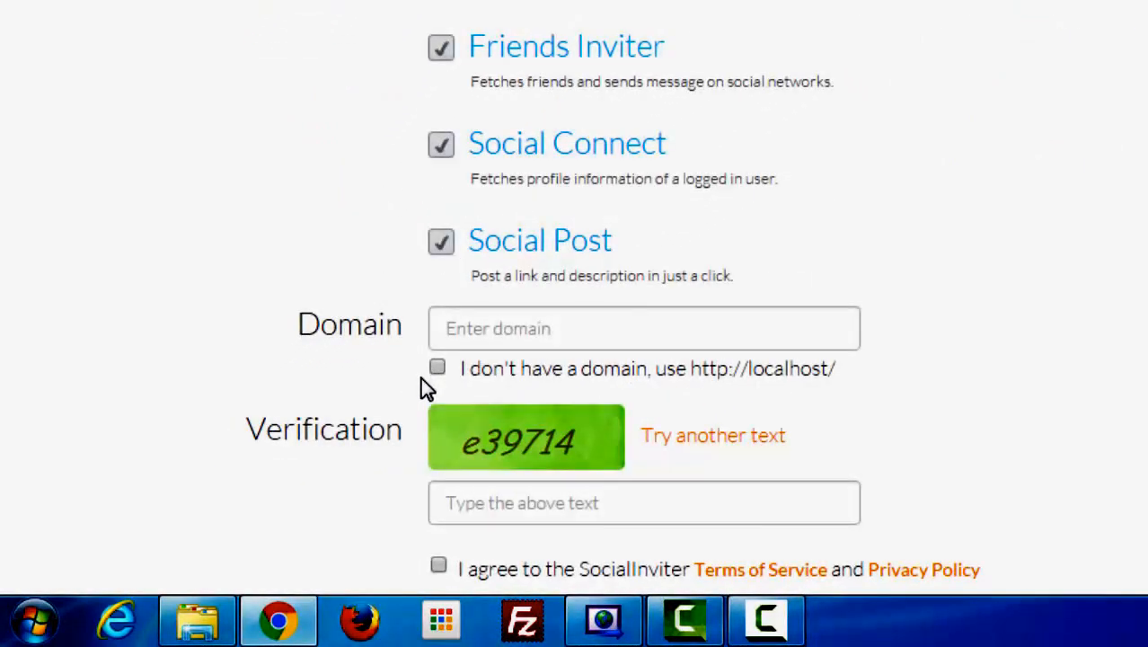
left_click(437, 368)
scroll(781, 270, "down", 3)
left_click(781, 267)
type("e39714")
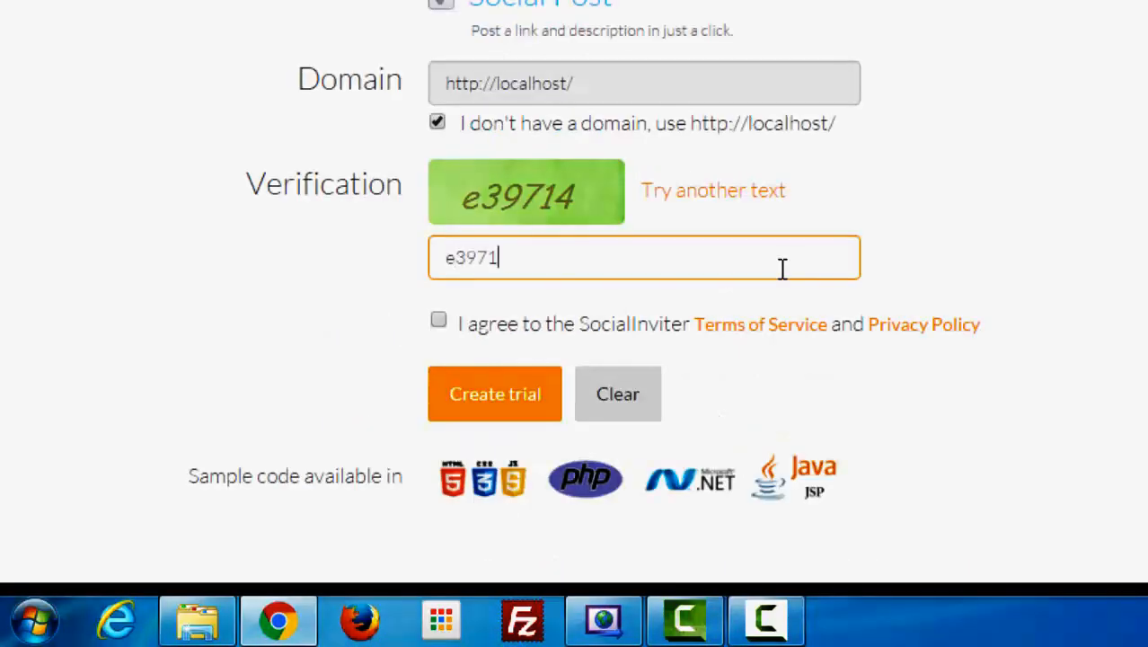
left_click(436, 321)
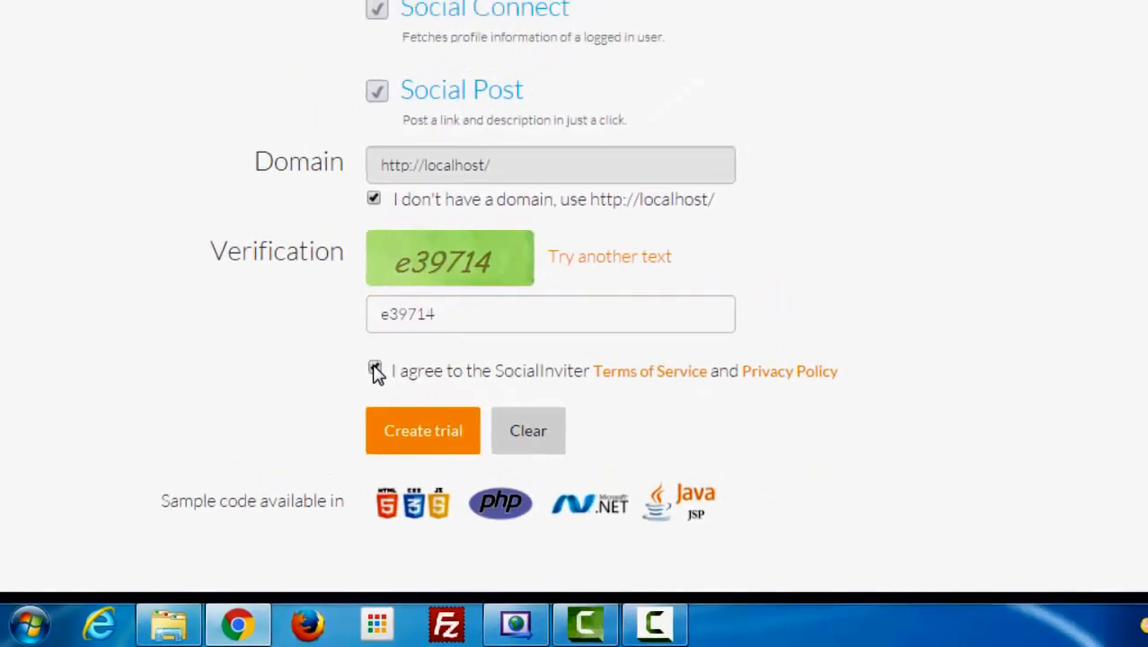
left_click(422, 431)
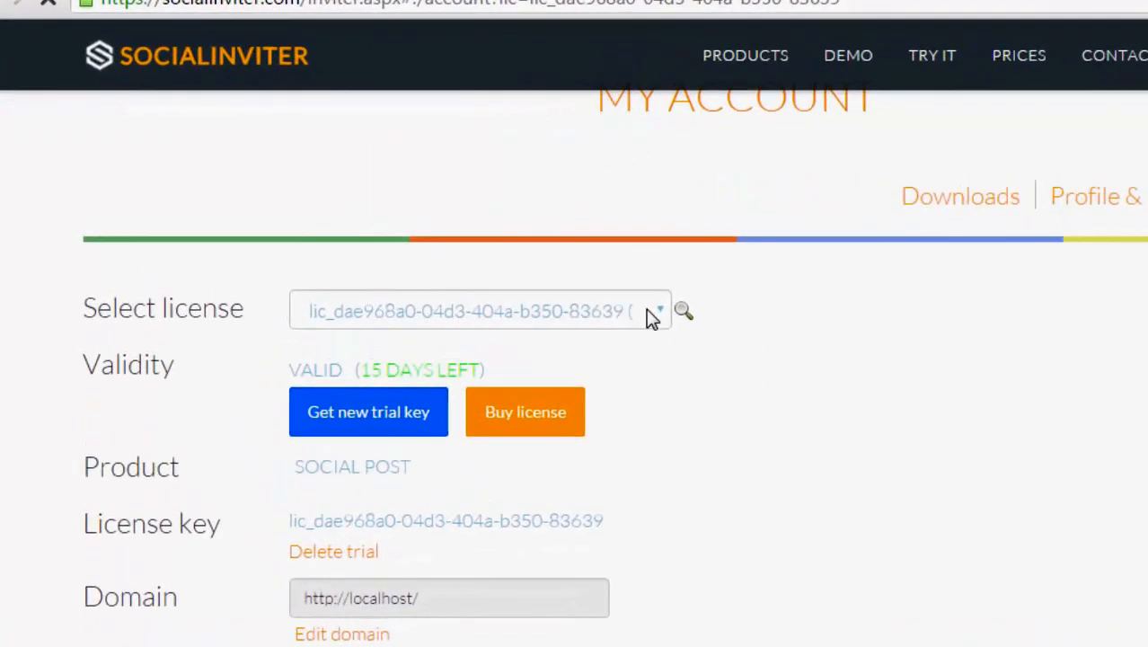
Step: Select the Contact Importer licence and follow the Gmail Create APP link to Google's console
left_click(537, 275)
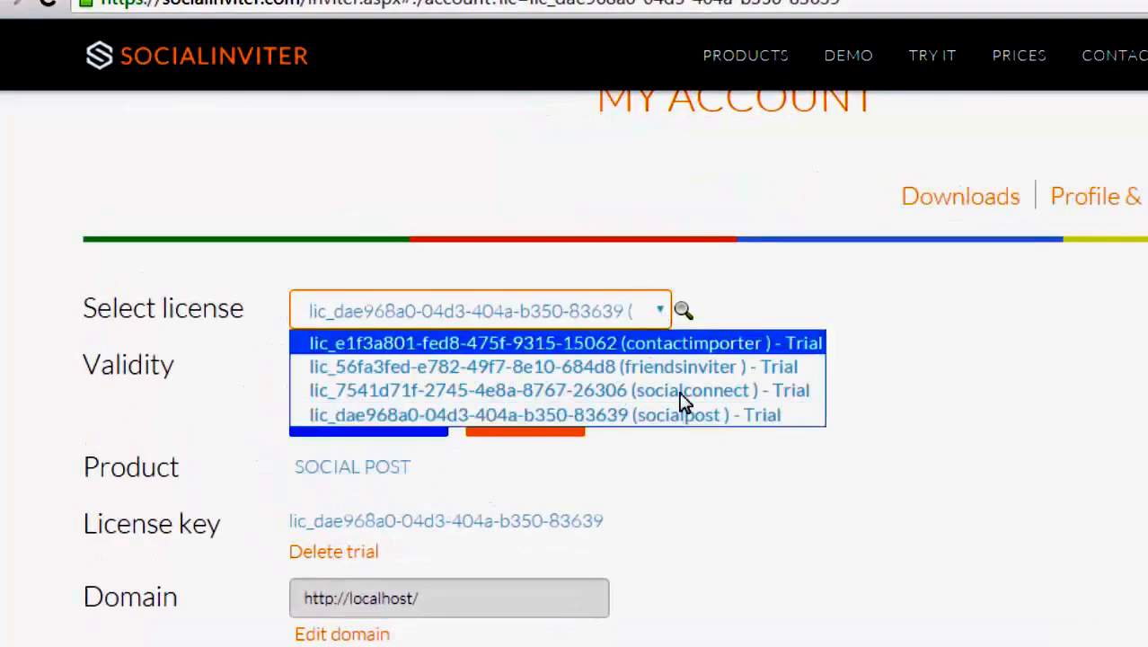
left_click(781, 520)
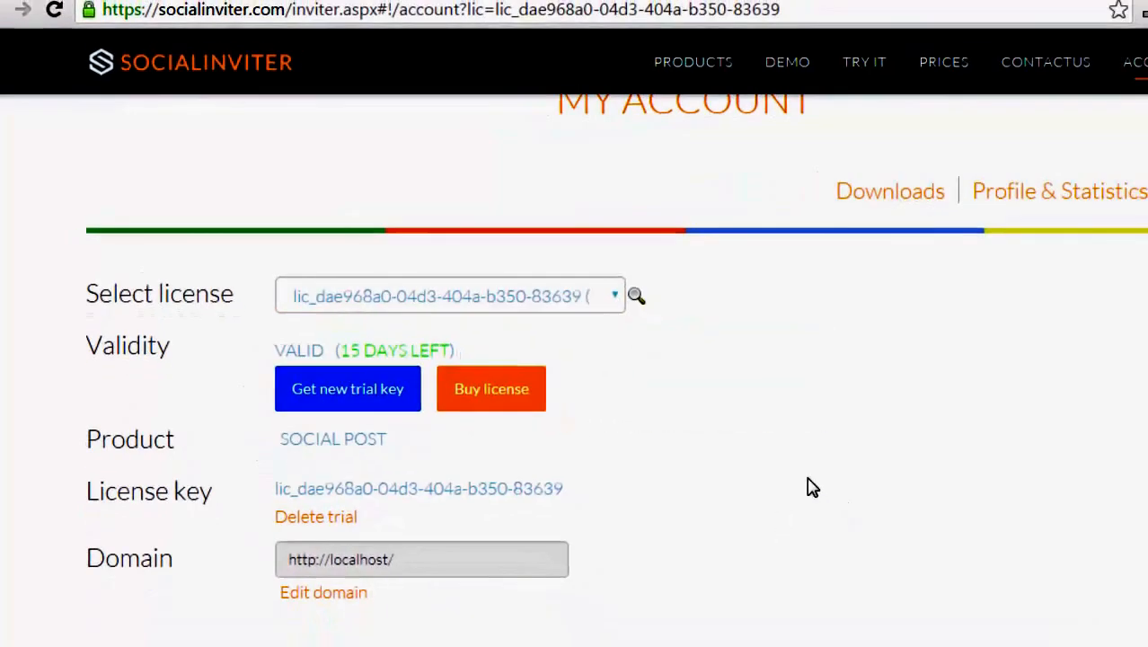
scroll(872, 520, "down", 1)
scroll(871, 519, "up", 2)
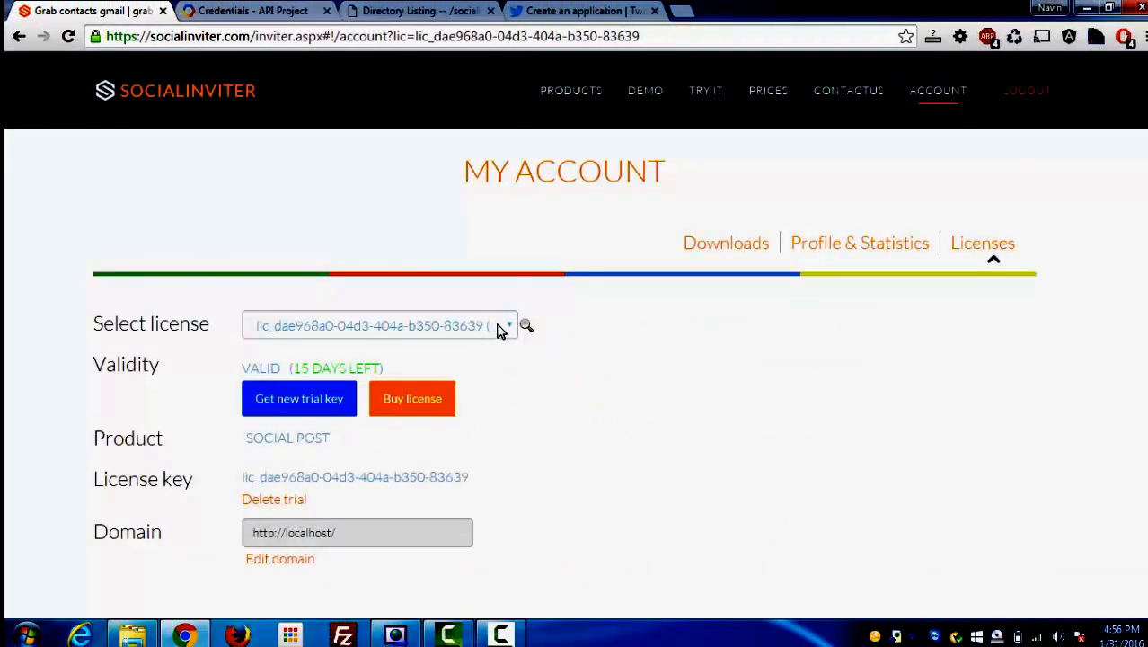
left_click(503, 327)
left_click(478, 344)
scroll(586, 504, "down", 2)
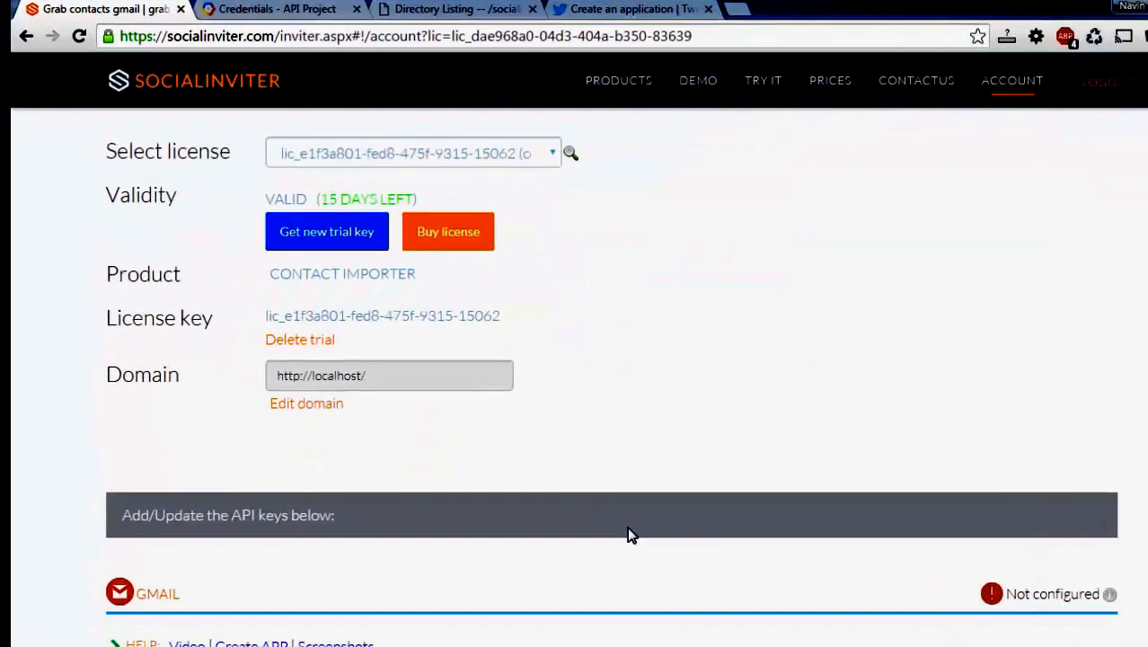
scroll(628, 535, "down", 4)
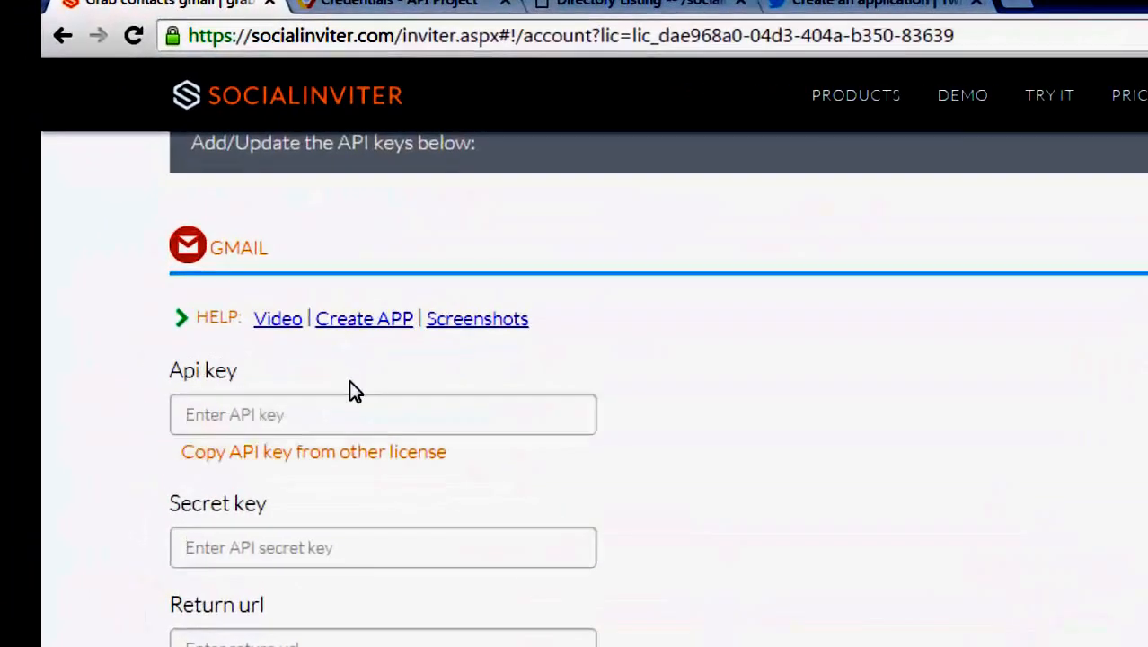
left_click(359, 319)
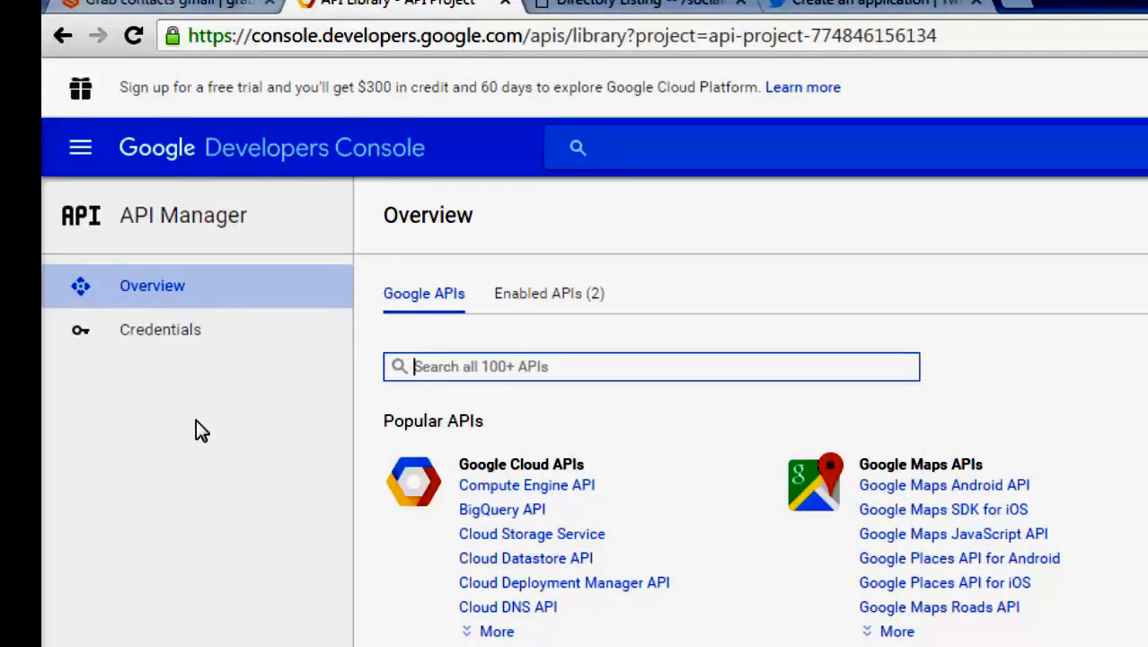
Step: Start a new Web application OAuth client ID from the project's Credentials page
left_click(194, 329)
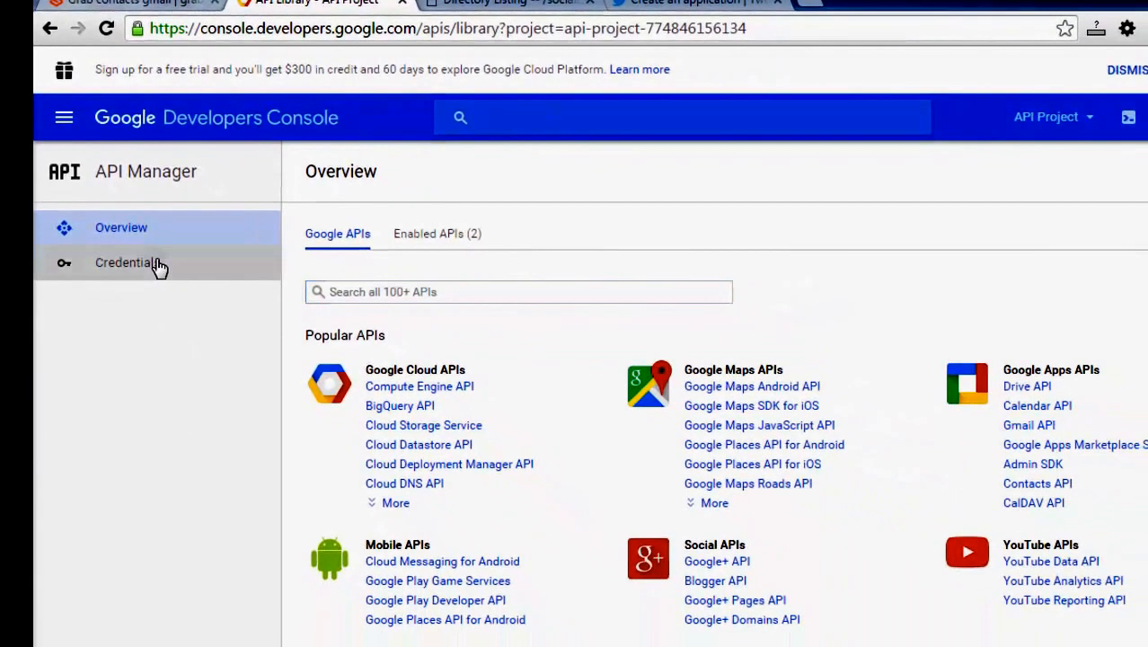
left_click(704, 539)
left_click(732, 404)
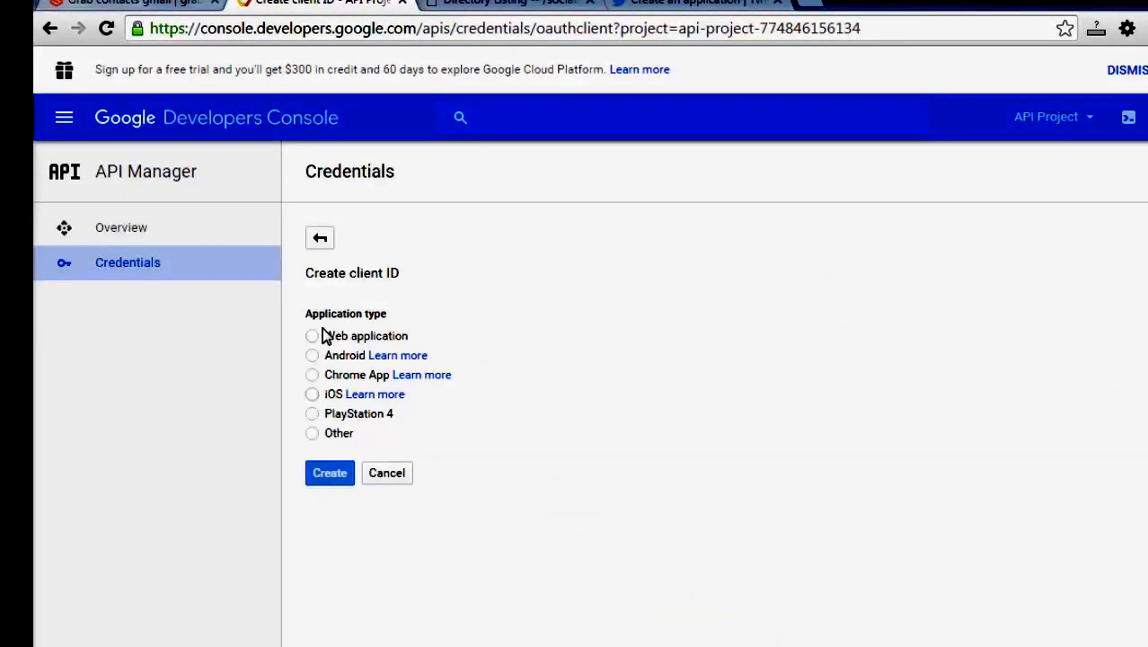
left_click(325, 335)
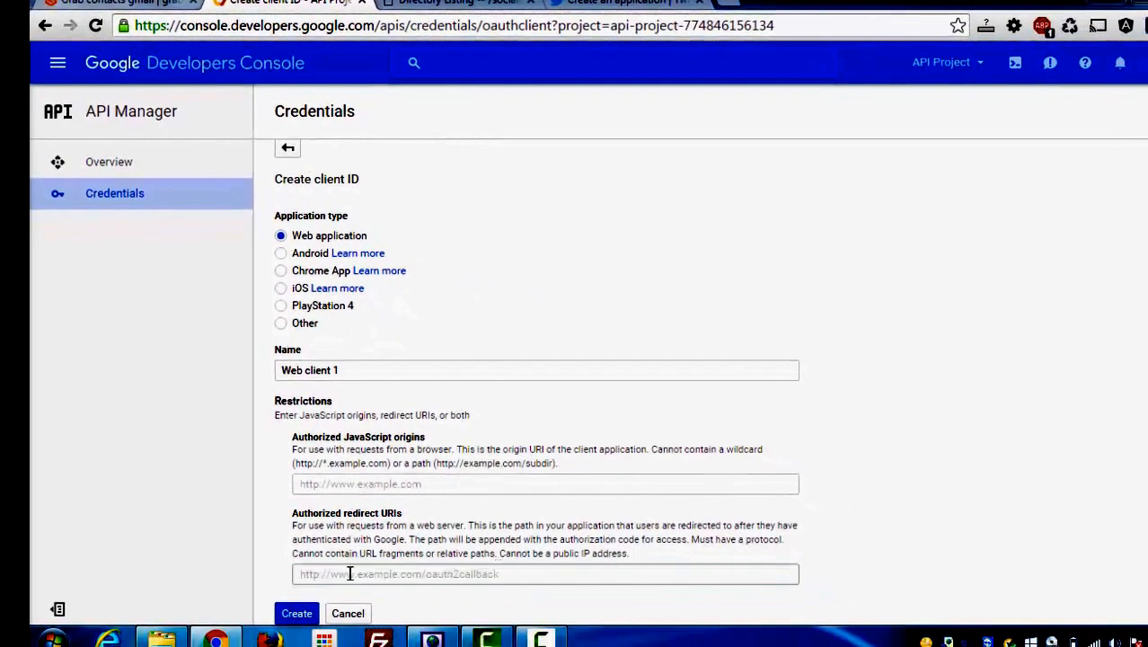
left_click(350, 573)
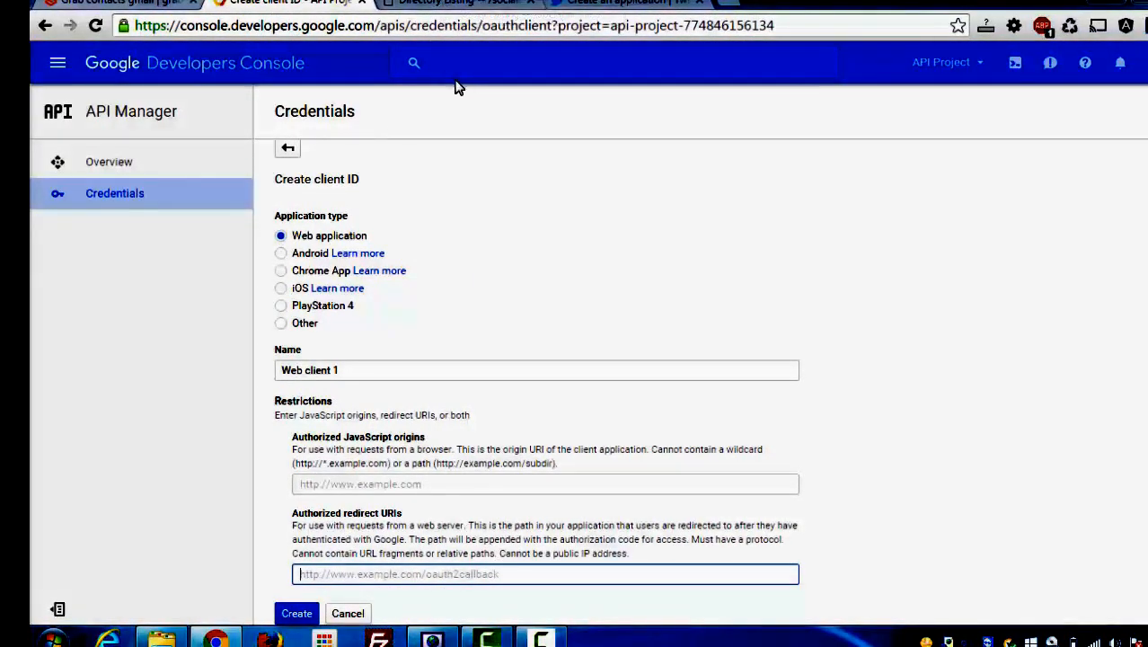
left_click(455, 3)
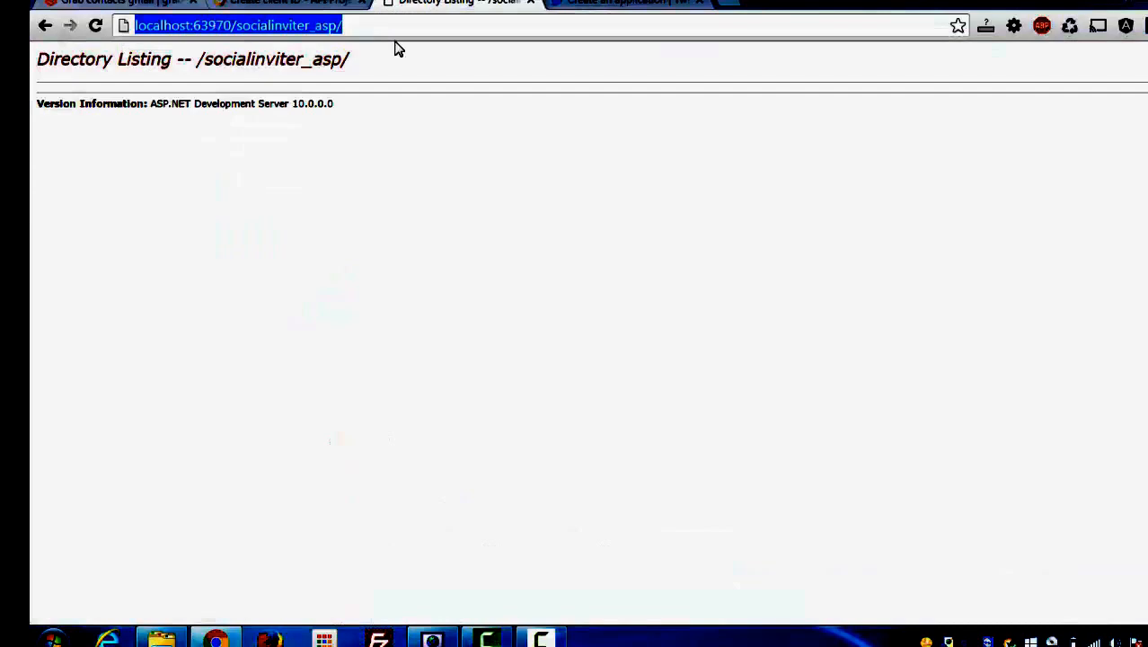
key("ctrl+c")
key("ctrl+shift+Tab")
key("ctrl+v")
type("o")
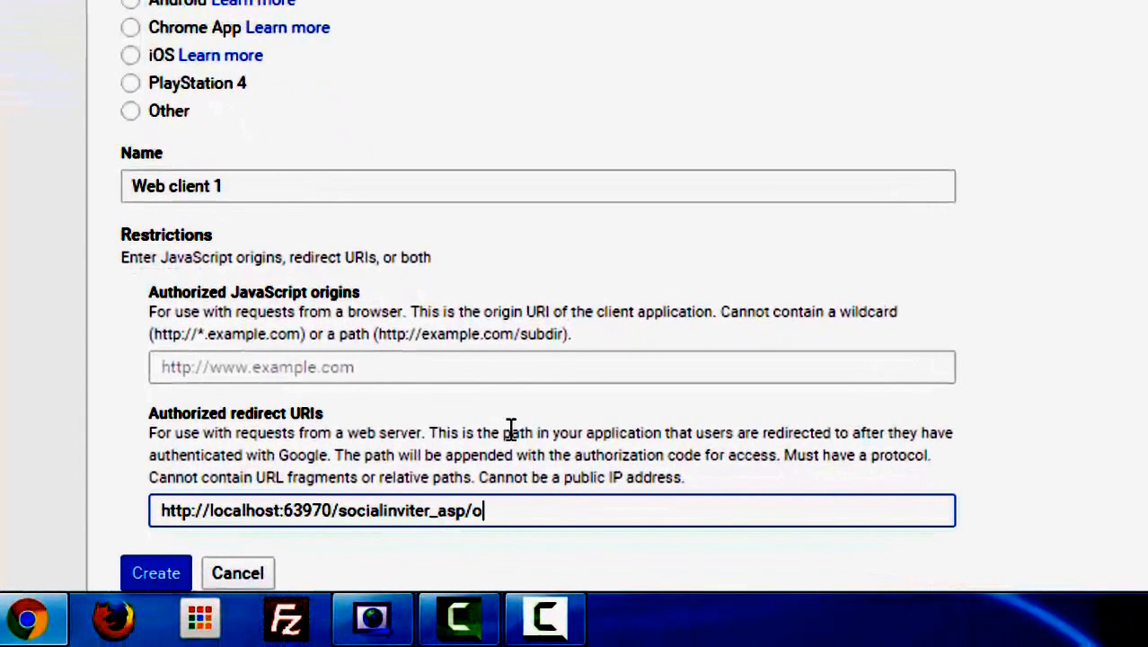
left_click(150, 580)
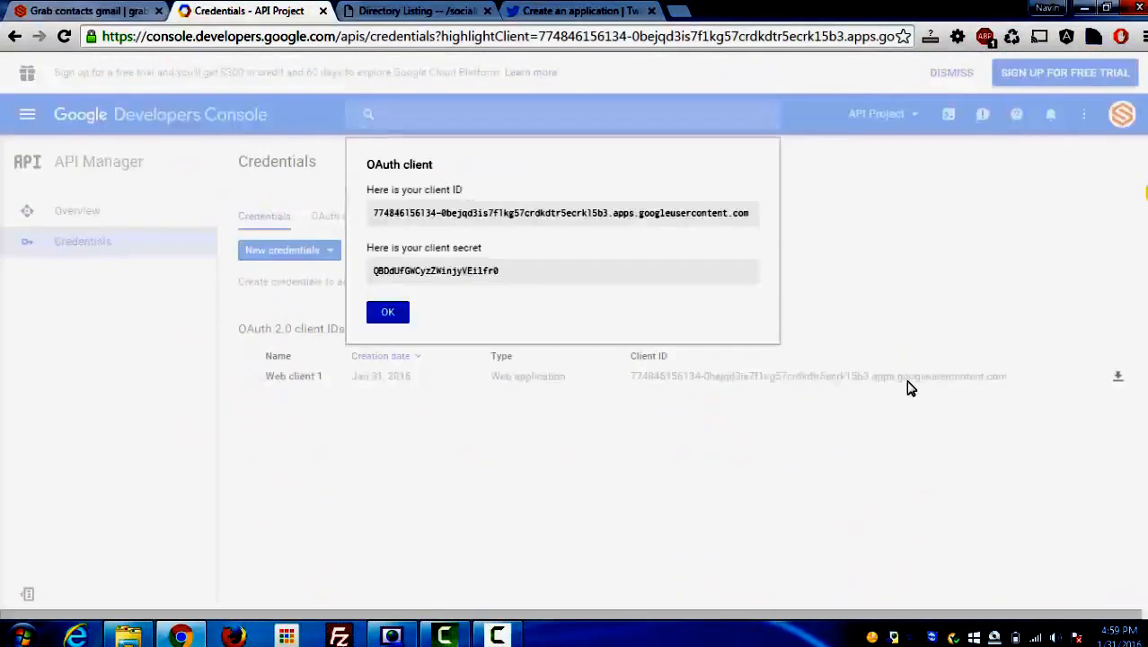
Step: Copy the Google client ID into SocialInviter's Gmail Api key field
triple_click(602, 215)
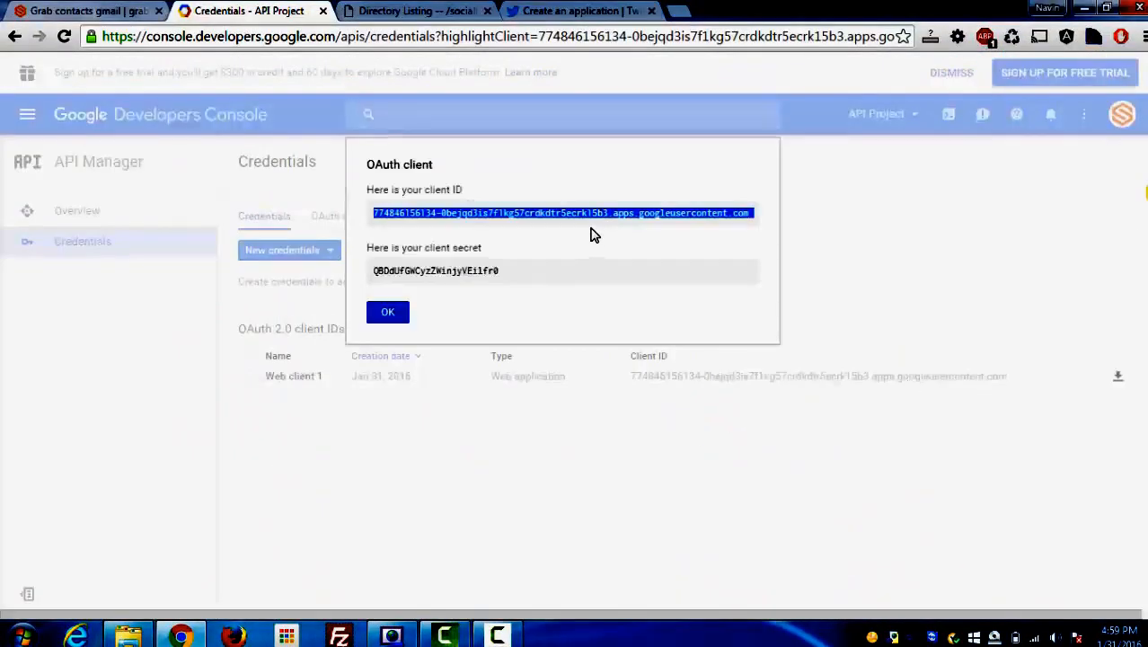
key("ctrl+c")
key("ctrl+shift+Tab")
left_click(173, 300)
key("ctrl+v")
Step: Copy the Google client secret into the Gmail Secret key field
left_click(292, 10)
double_click(436, 271)
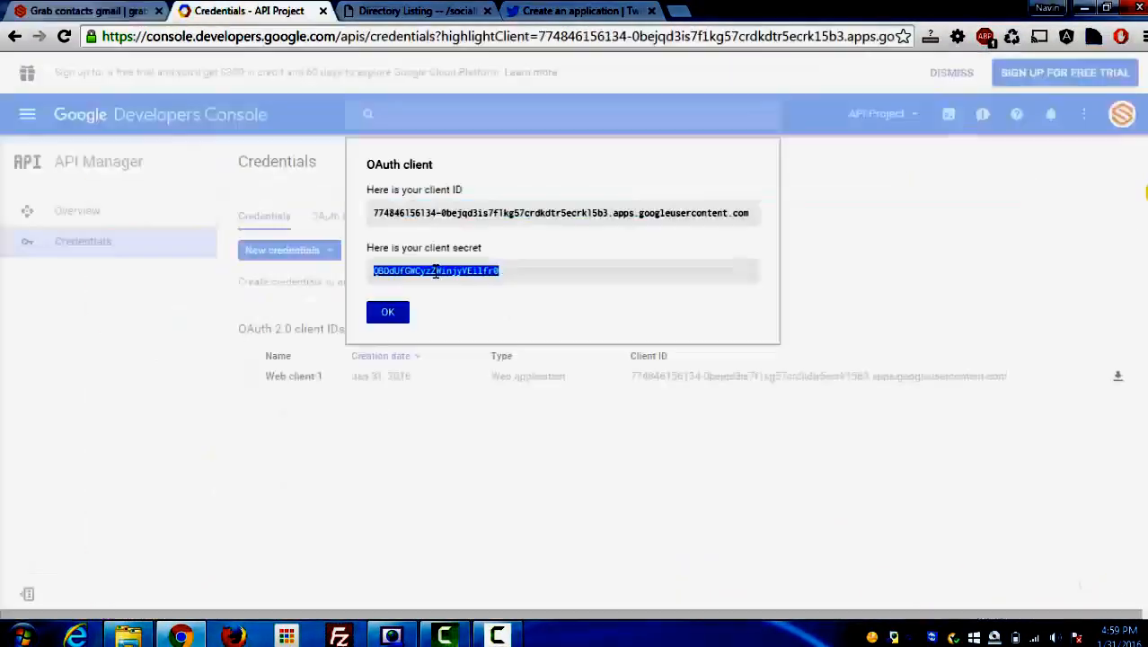
key("ctrl+c")
key("ctrl+shift+Tab")
left_click(187, 390)
key("ctrl+v")
key("Tab")
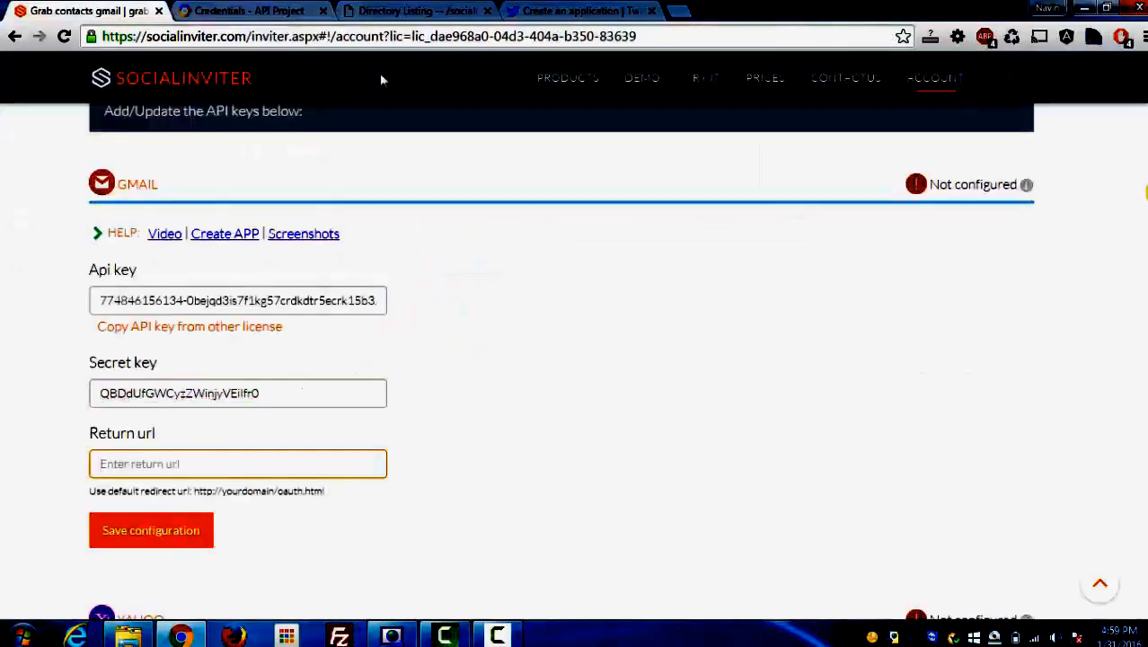
Step: Enter the localhost:63970 oauth.html return URL and save the Gmail configuration
left_click(426, 10)
key("ctrl+c")
key("ctrl+shift+Tab")
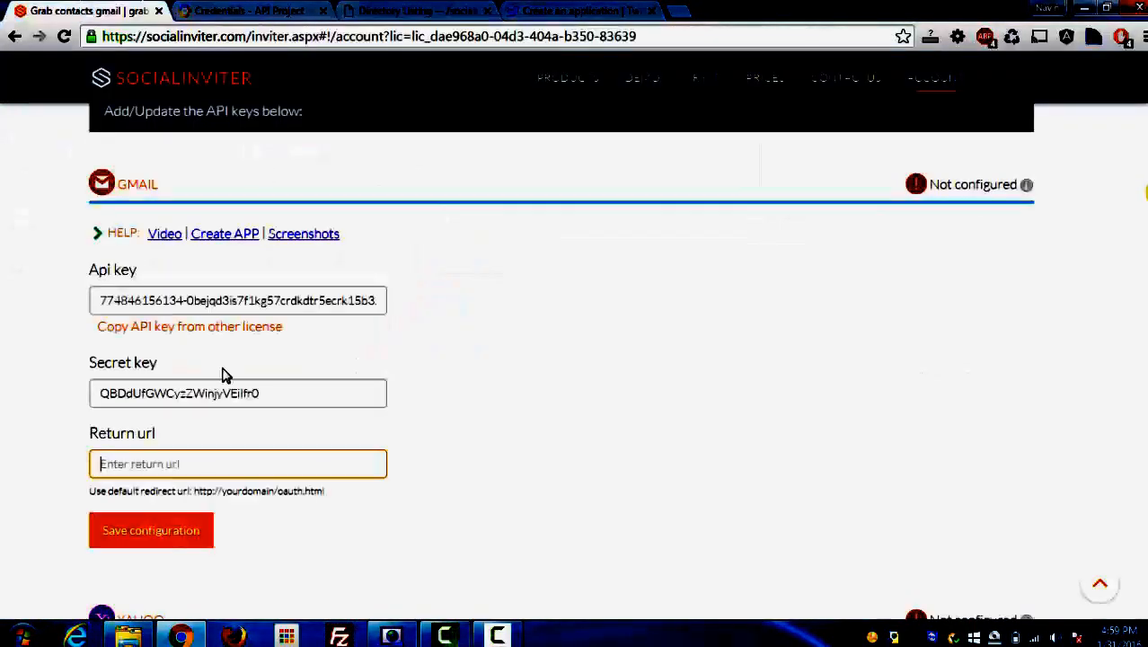
key("ctrl+v")
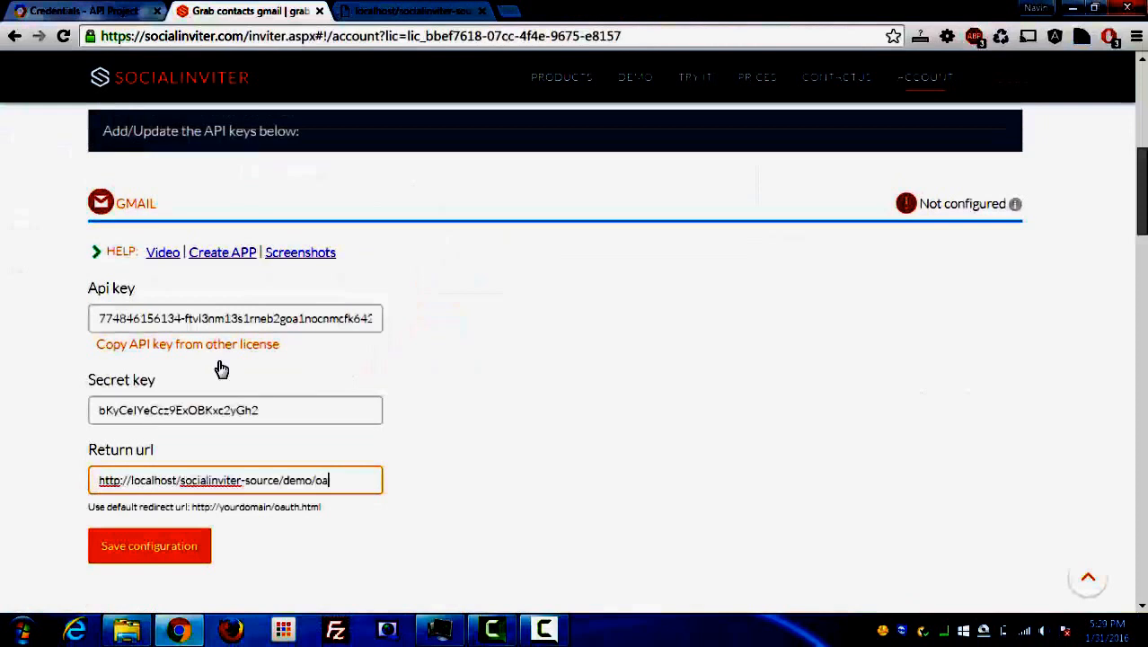
type("uth")
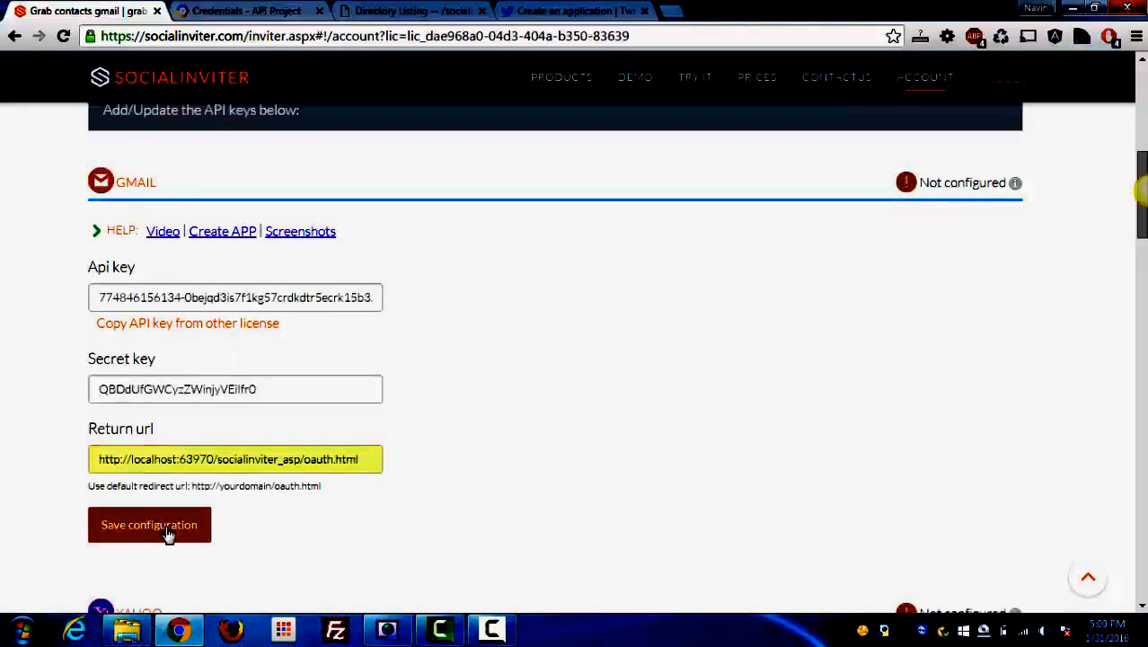
left_click(168, 534)
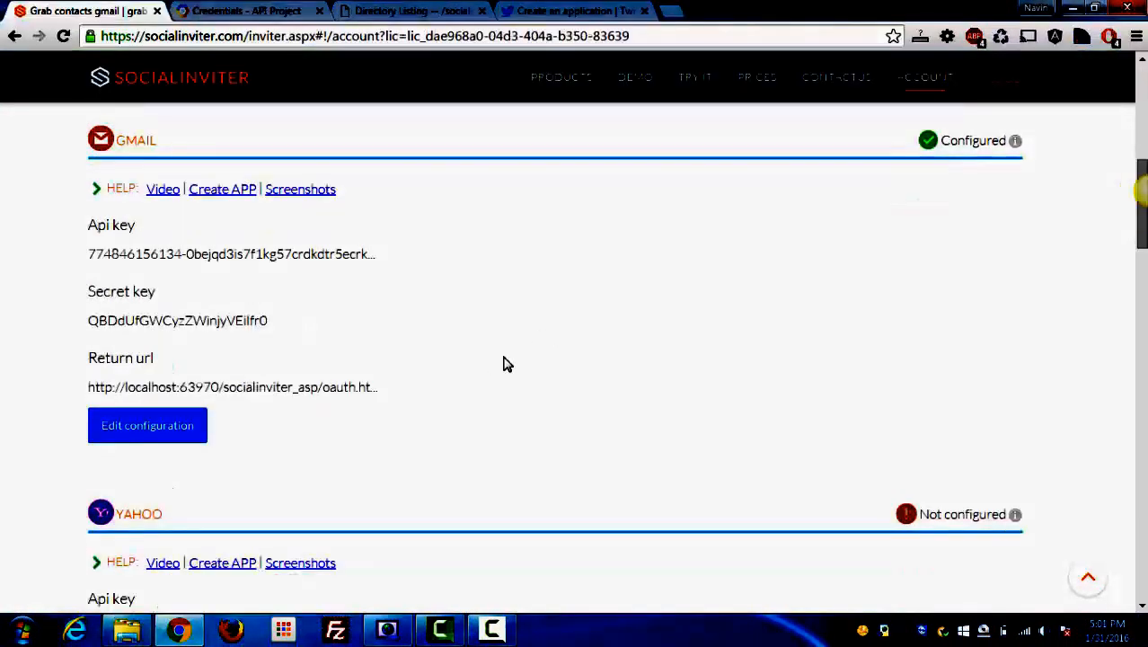
left_click_drag(1139, 244, 1138, 166)
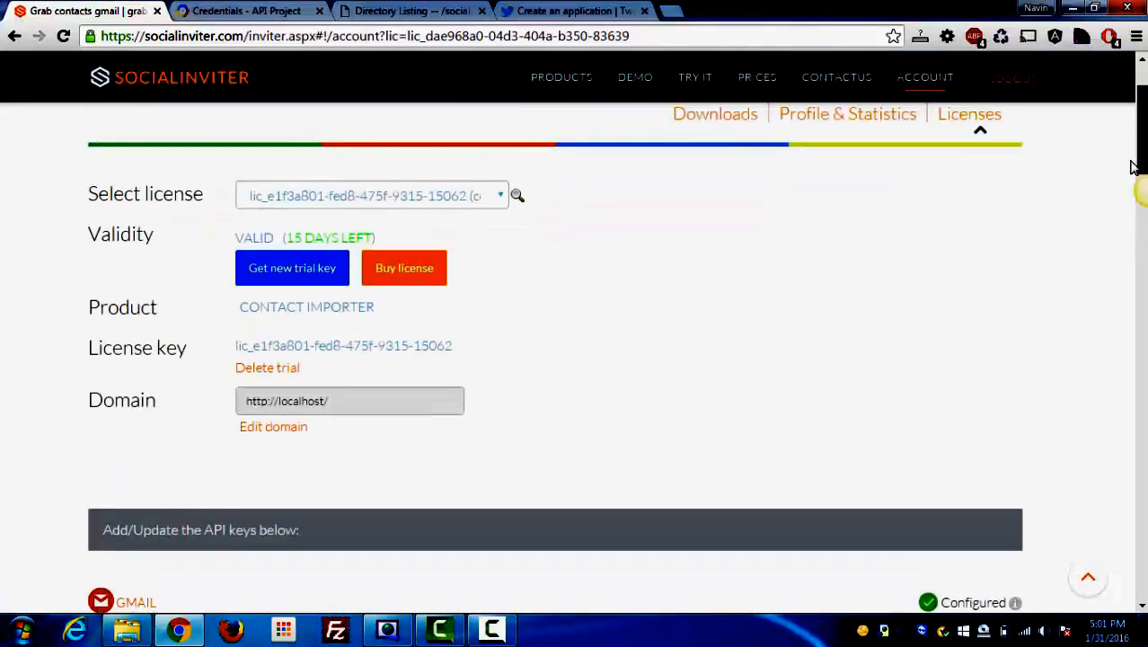
Step: Switch to another licence and paste the Google client ID as its Api key
left_click(371, 192)
left_click(385, 285)
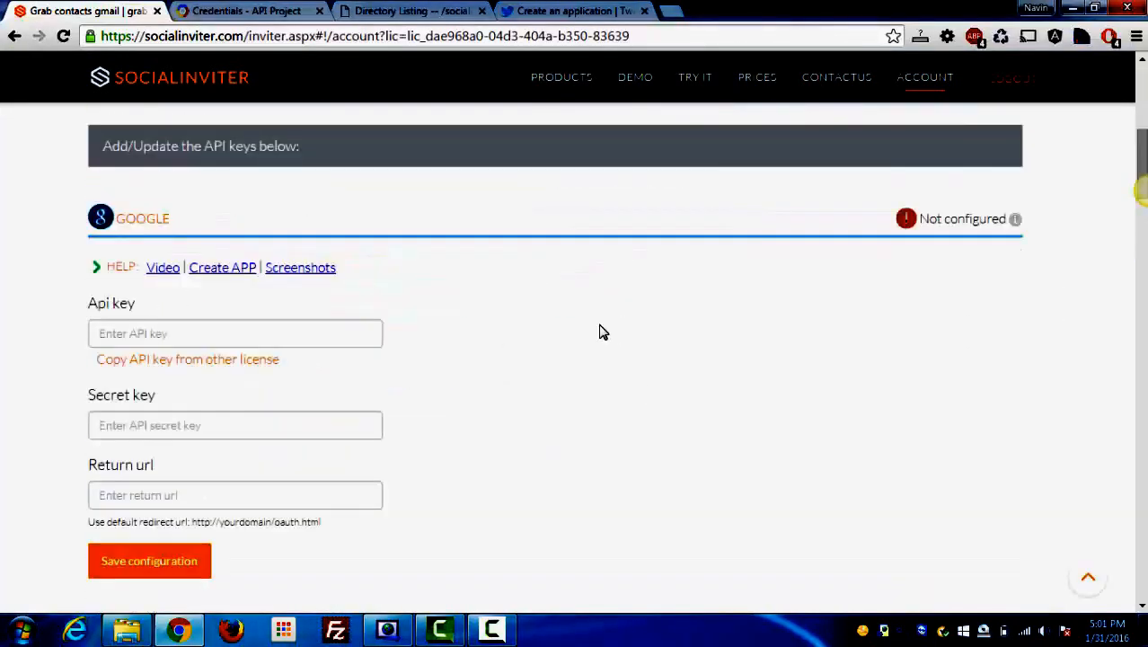
left_click(241, 10)
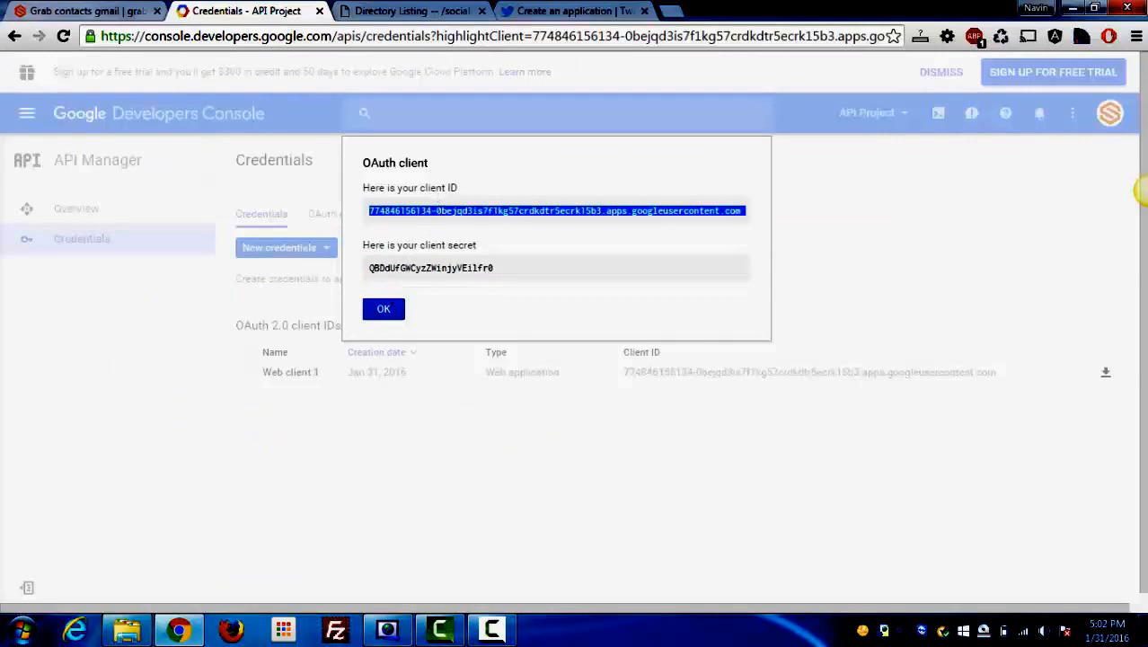
left_click(87, 12)
key("ctrl+v")
key("Tab")
Step: Paste the client secret and localhost oauth.html return URL, then save the Google configuration
left_click(289, 13)
double_click(447, 271)
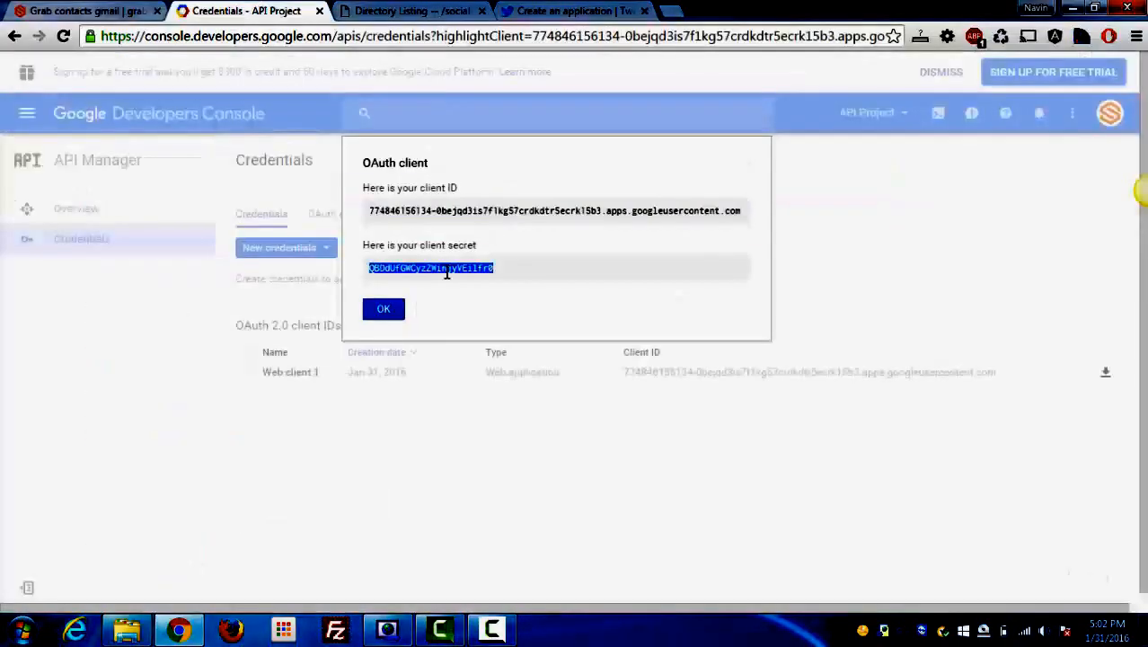
left_click(99, 12)
key("ctrl+v")
left_click(437, 485)
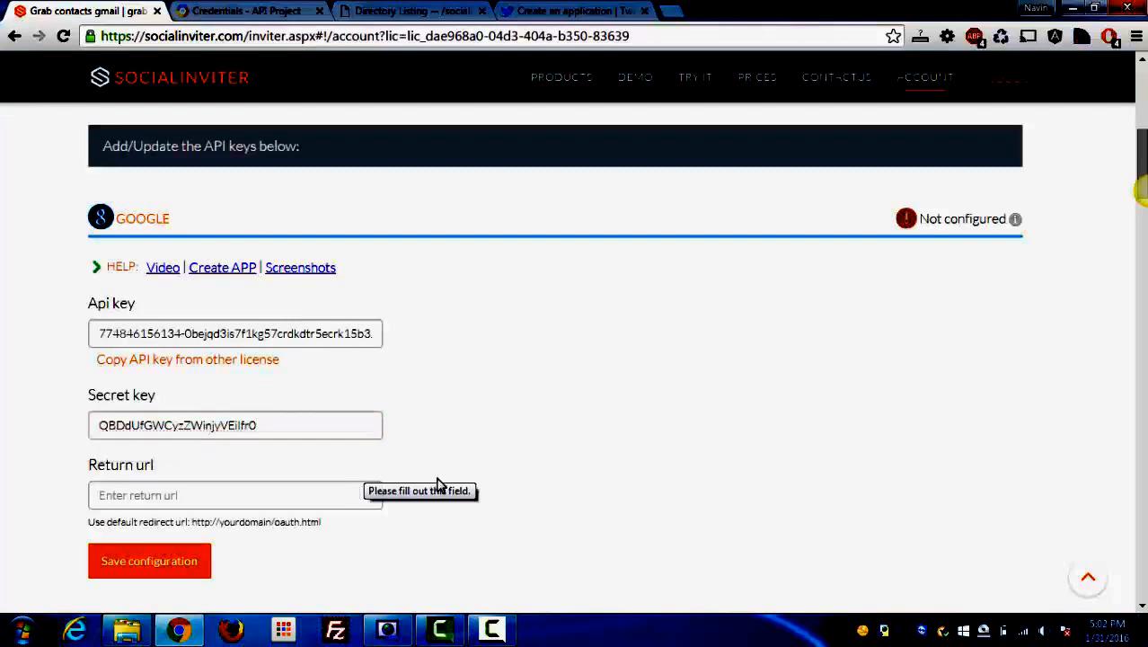
left_click(334, 493)
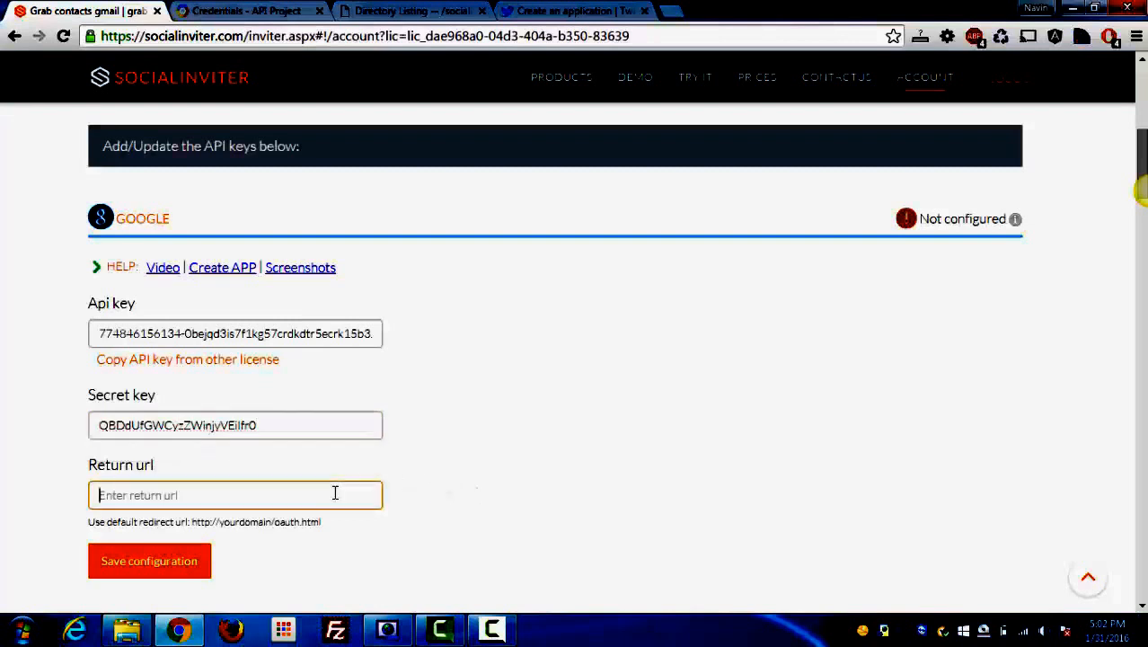
key("ctrl+v")
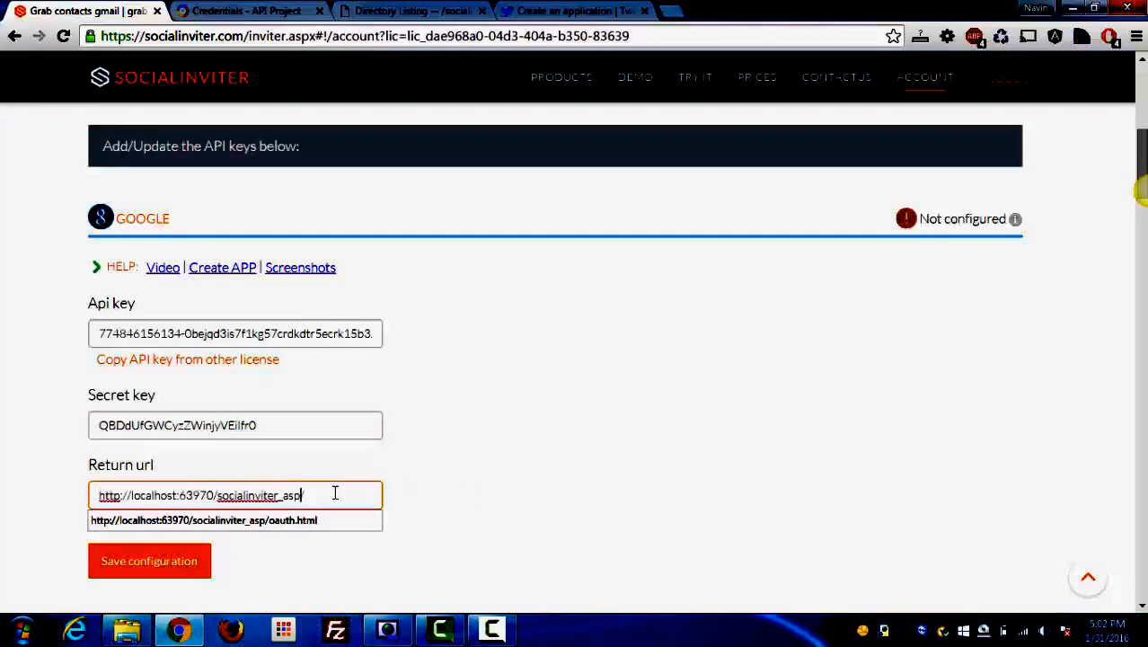
key("Down")
left_click(180, 563)
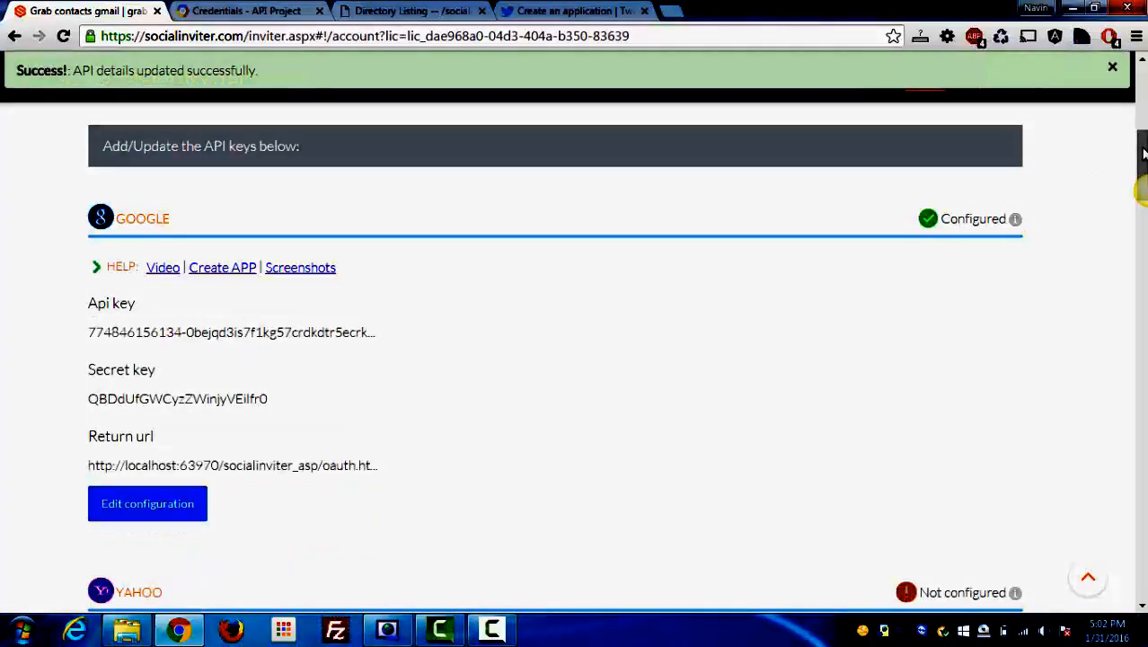
Step: Select the friendsinviter licence and go to Twitter's create-application page
scroll(1142, 153, "up", 5)
left_click(467, 329)
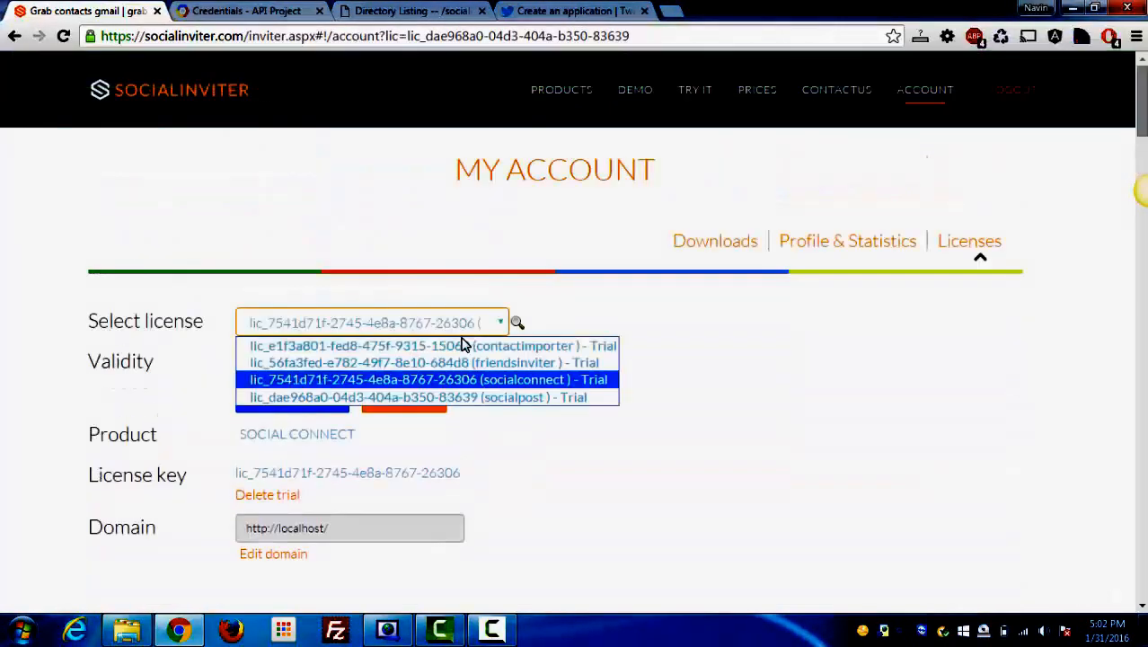
left_click(458, 362)
scroll(586, 445, "down", 4)
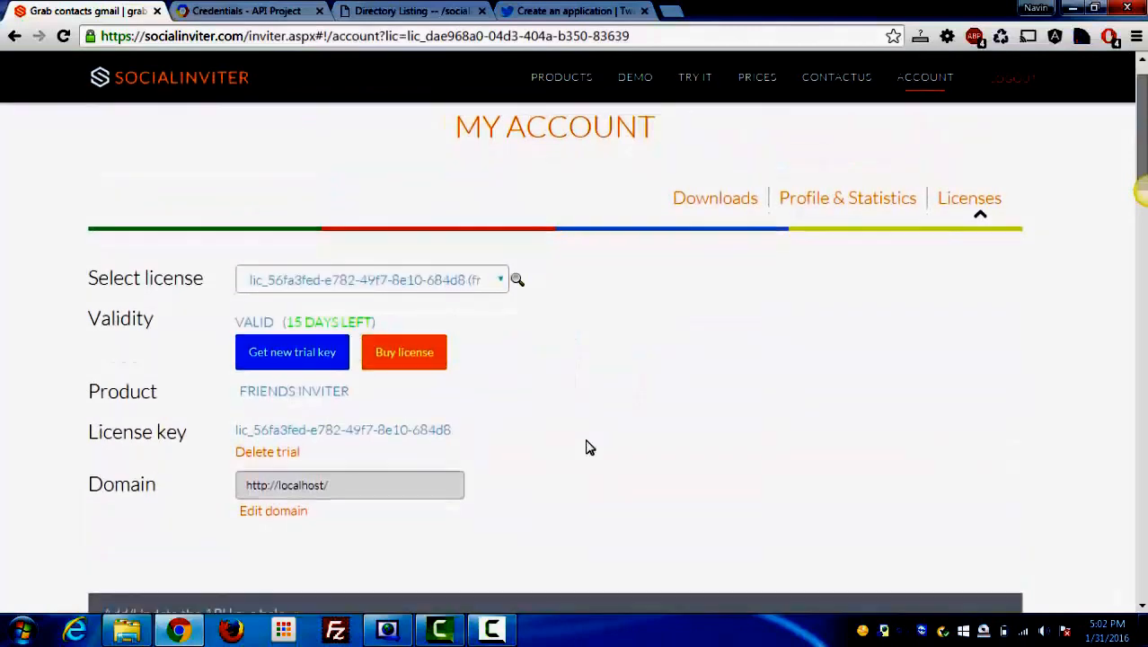
scroll(585, 446, "down", 7)
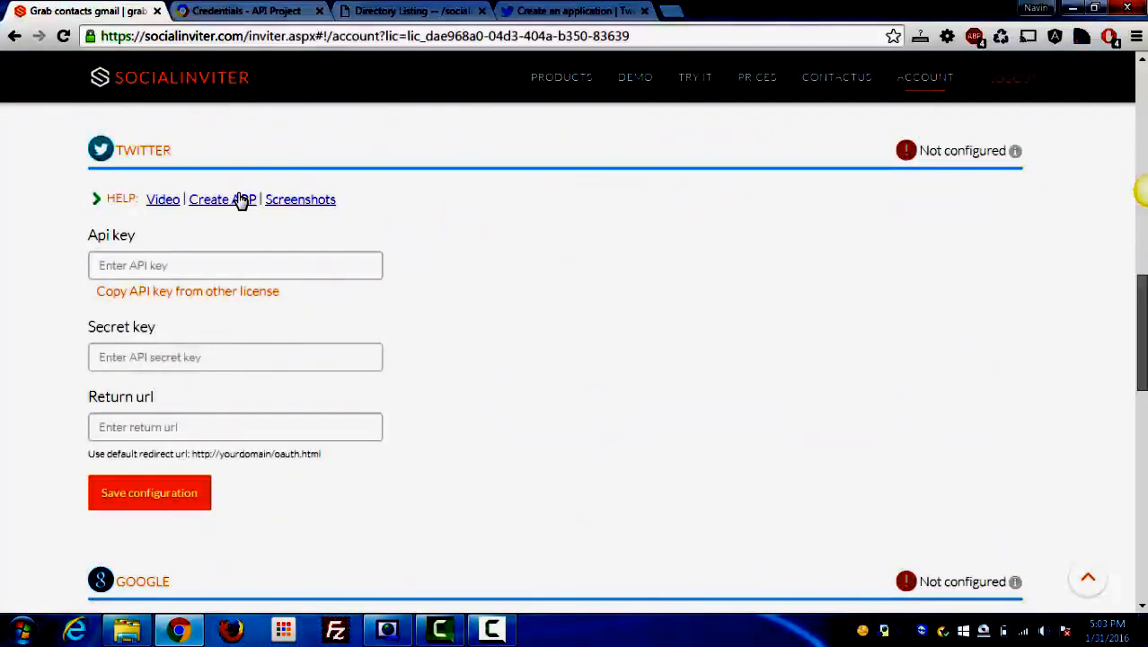
left_click(236, 202)
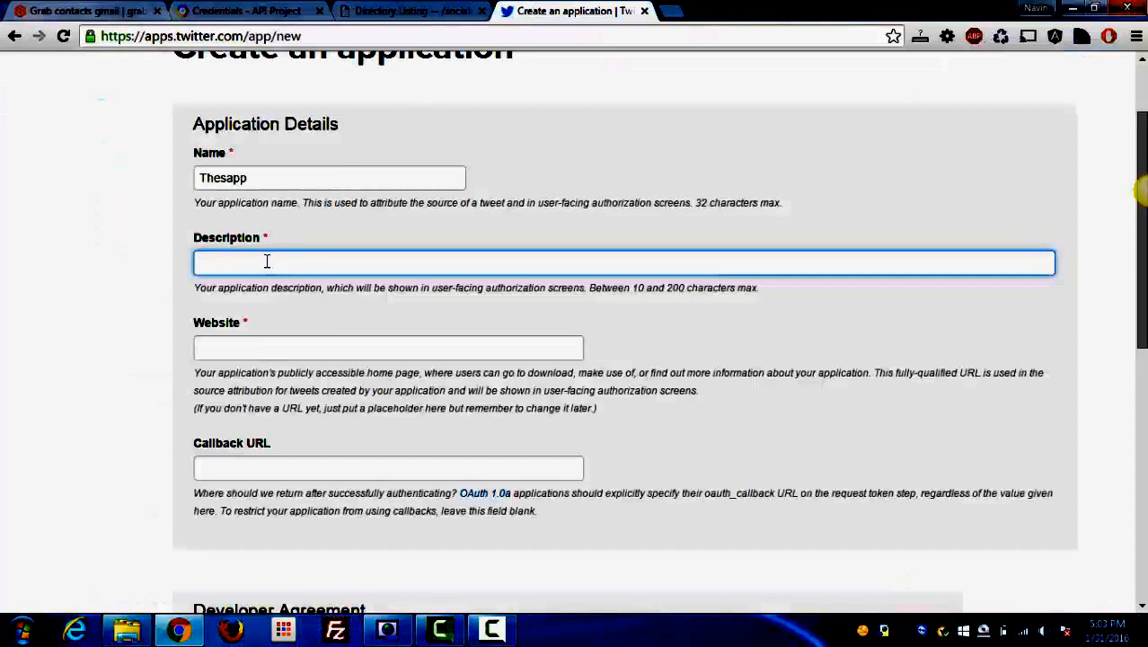
Step: Fill in the description 'This is a test app', website socialinviter.com and the oauth.html callback
type("Th")
key("Down")
key("Return")
key("Tab")
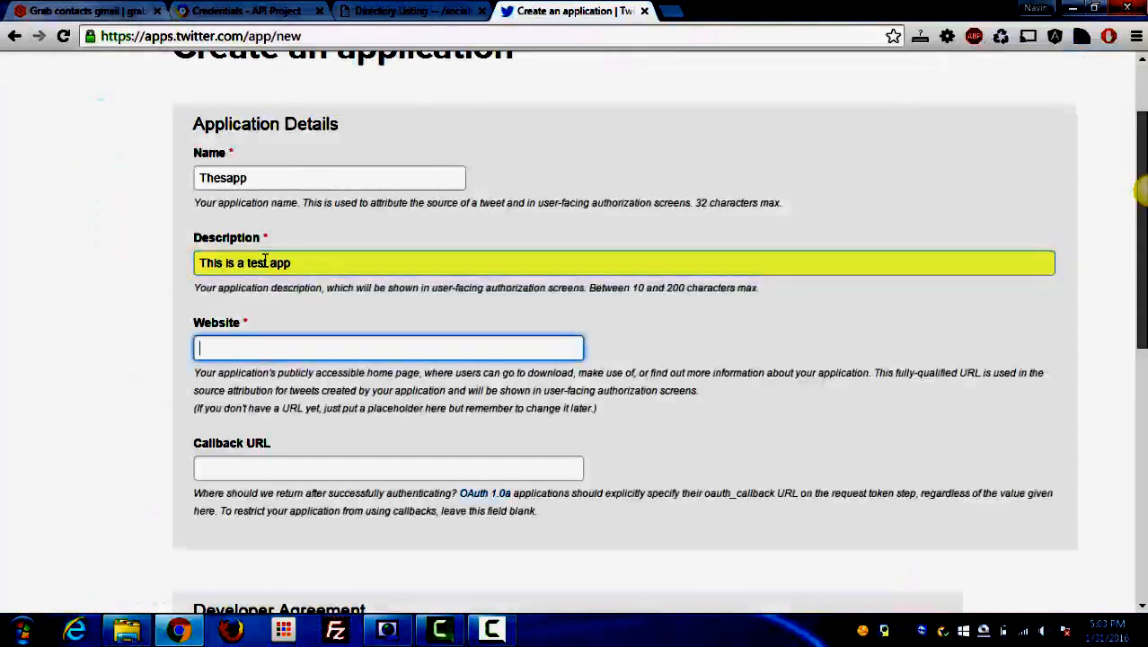
type("ht")
key("Down")
key("Return")
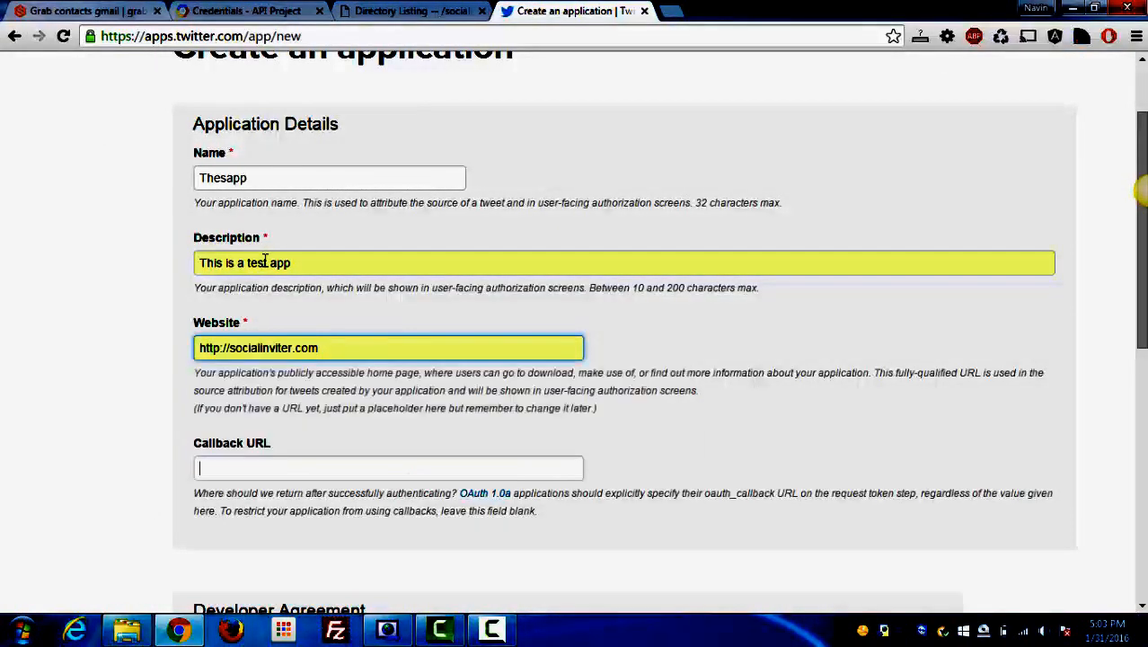
key("Tab")
key("Tab")
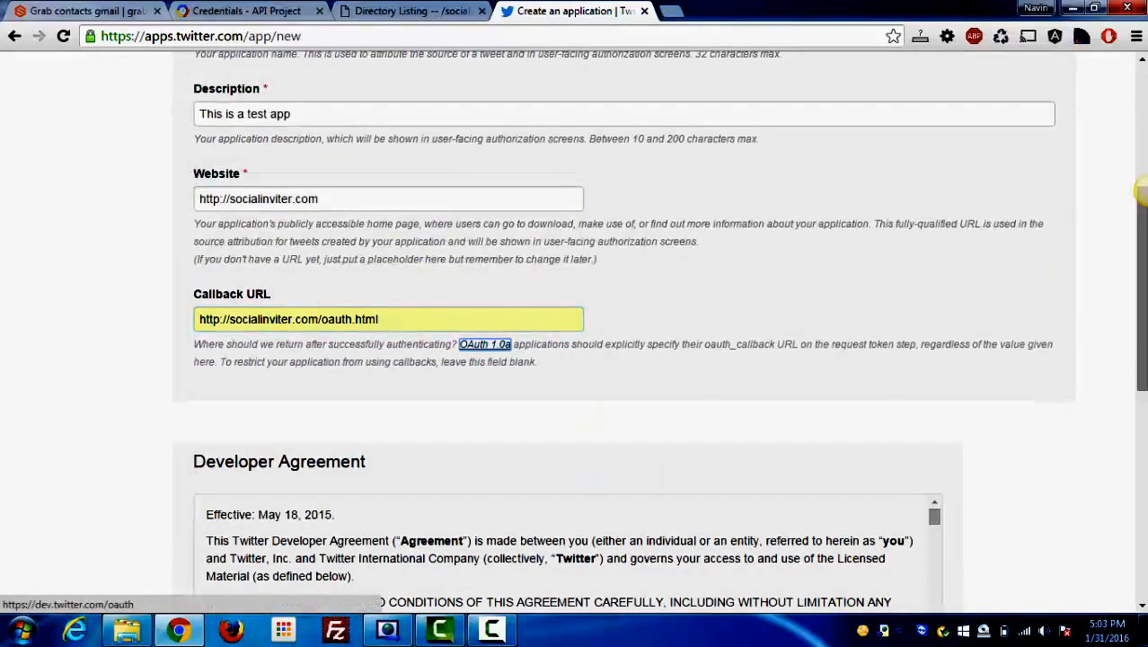
left_click_drag(1140, 269, 1141, 472)
Step: Create the Thesapp application and copy its consumer key from Keys and Access Tokens
left_click(288, 431)
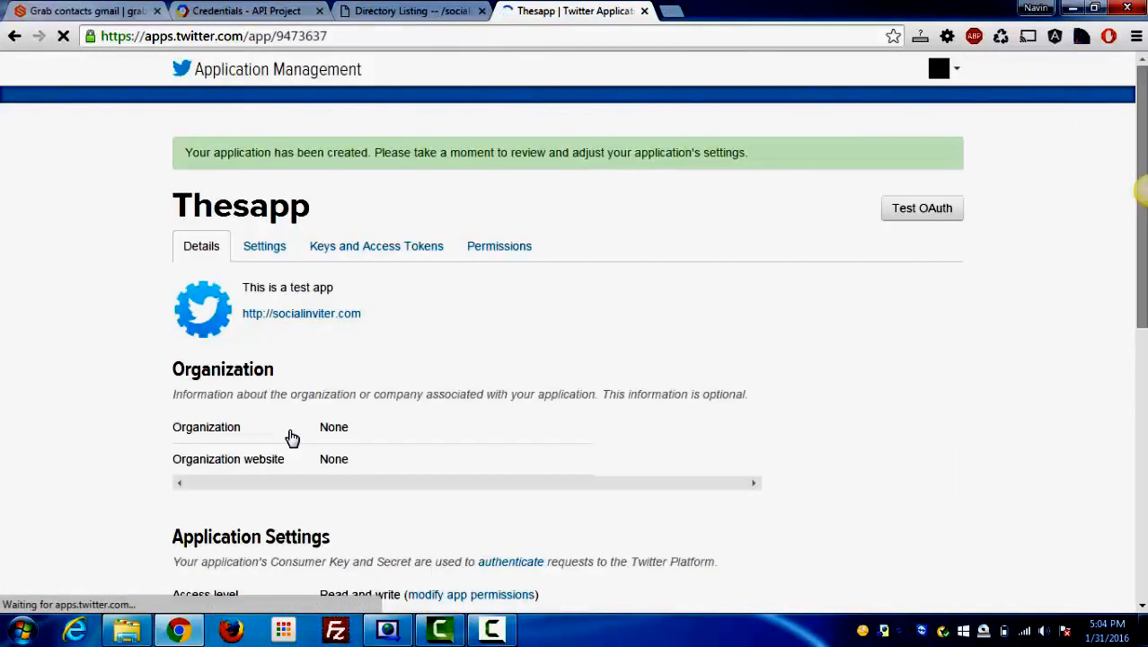
left_click(359, 245)
double_click(414, 318)
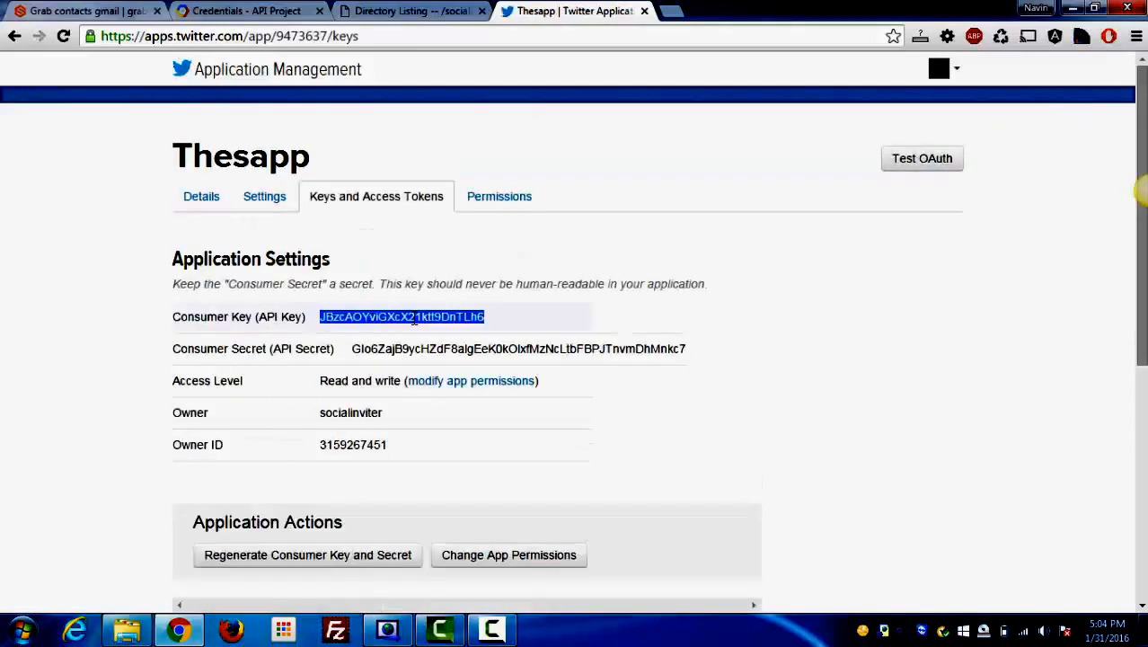
key("ctrl+c")
Step: Paste Thesapp's consumer key and secret into the Twitter Api key and Secret key fields
left_click(85, 10)
left_click(209, 260)
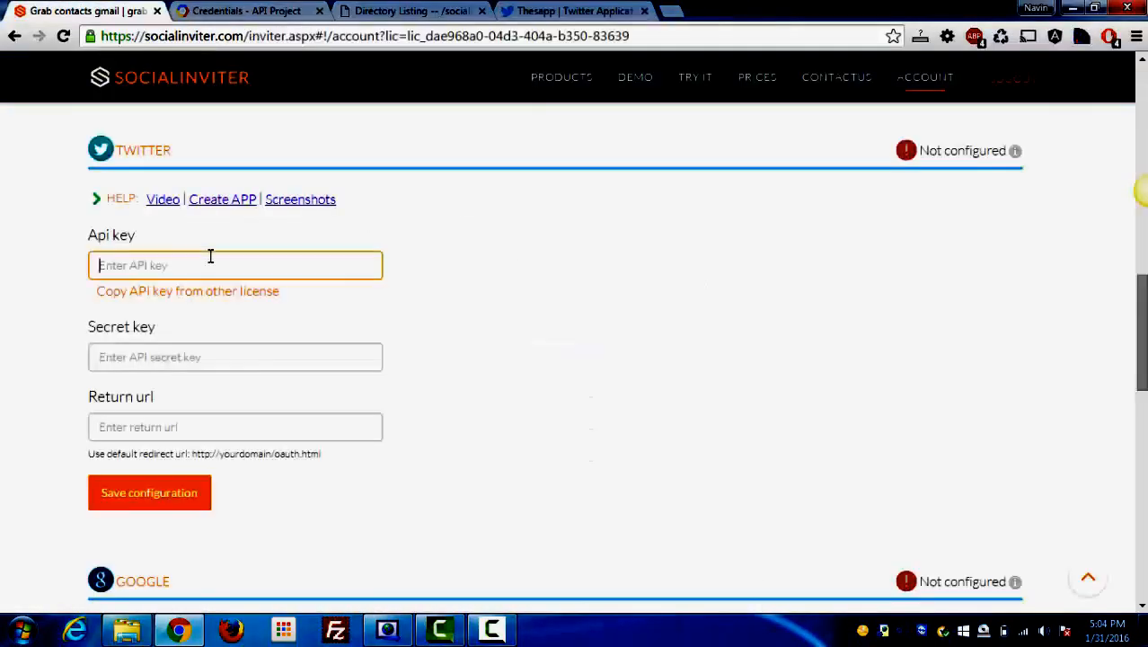
key("ctrl+v")
left_click(574, 11)
double_click(384, 347)
key("ctrl+c")
left_click(85, 11)
left_click(107, 356)
key("ctrl+v")
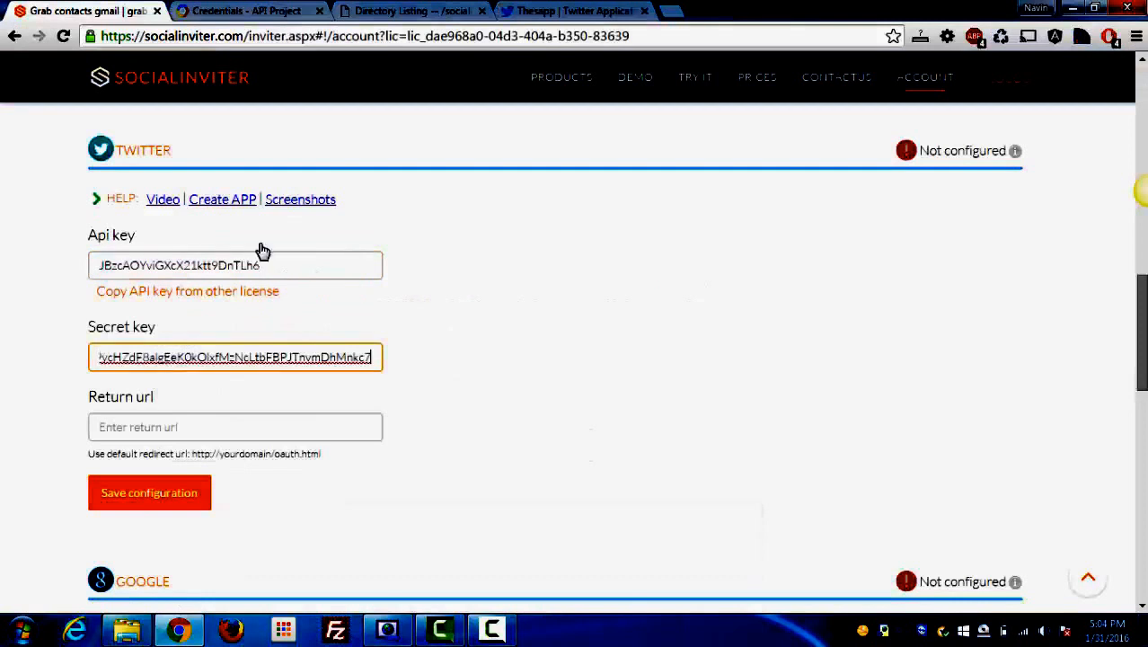
Step: Enter the localhost:63970 oauth.html return URL and save the Twitter configuration
left_click(429, 7)
left_click(85, 11)
left_click(182, 429)
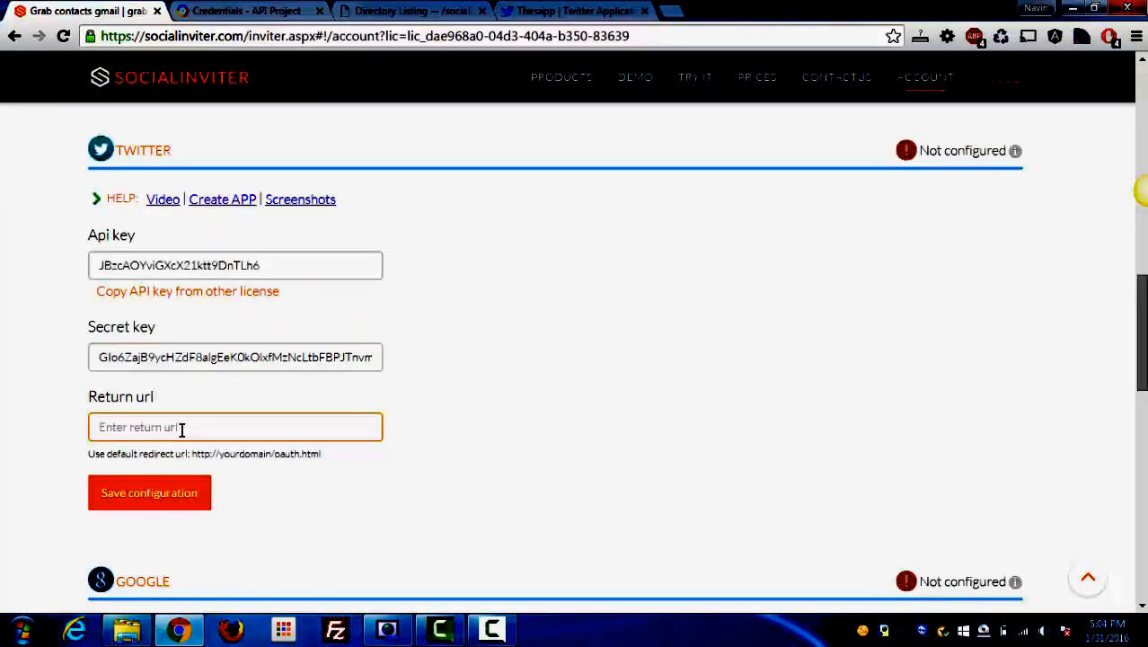
key("ctrl+v")
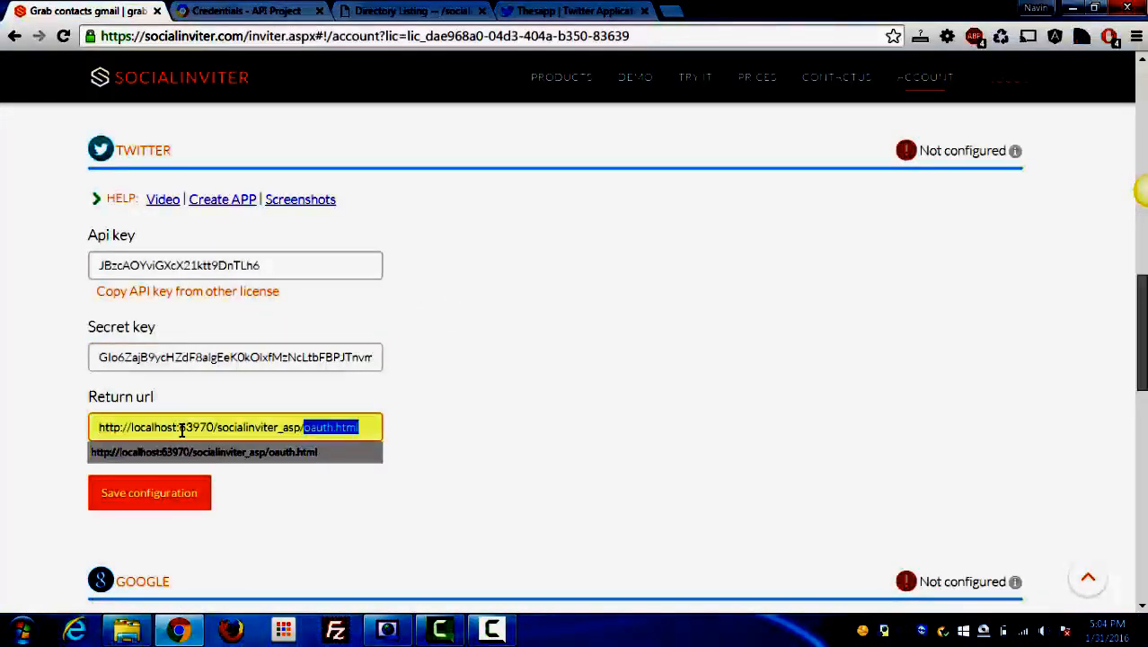
left_click(181, 452)
left_click(186, 490)
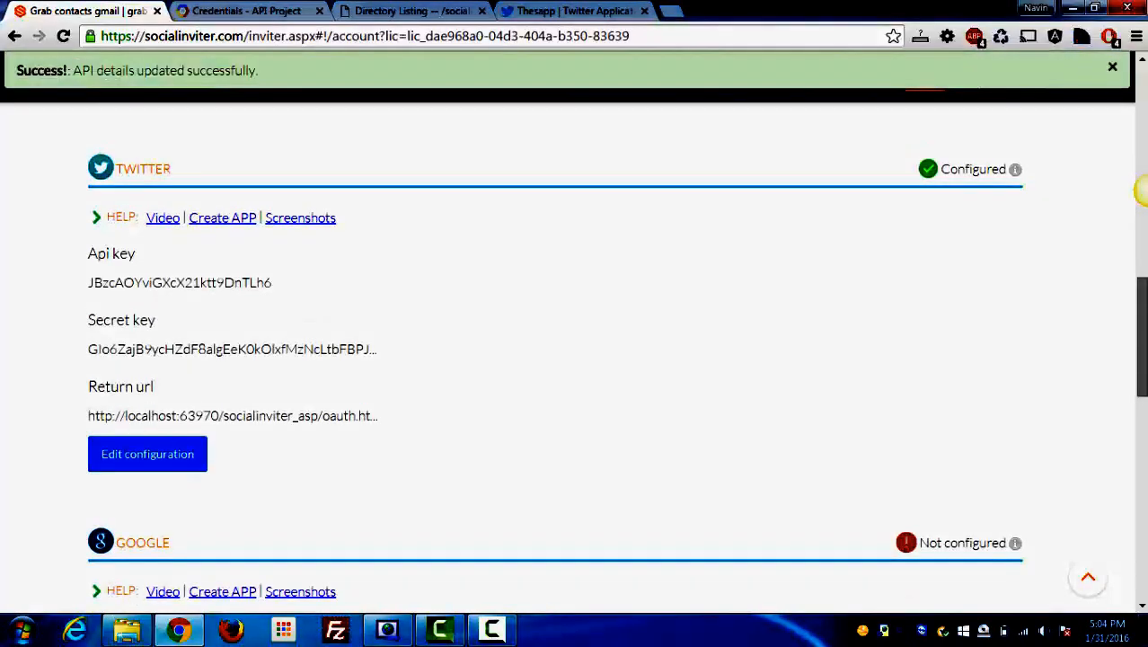
left_click_drag(1142, 360, 1142, 125)
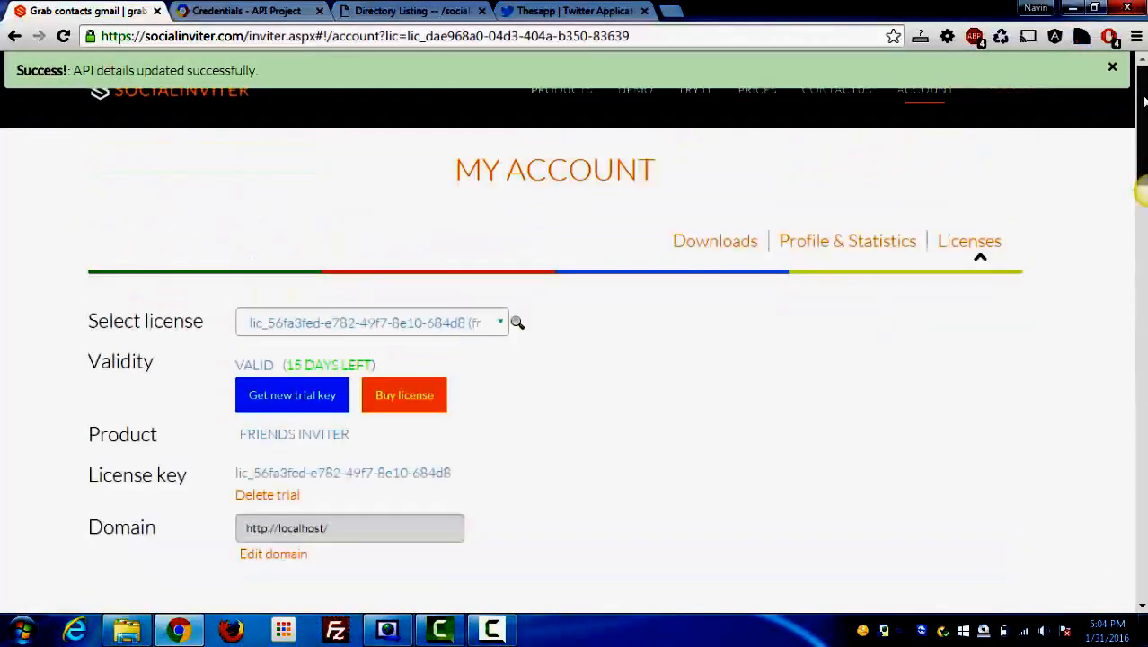
Step: Switch to the socialpost licence and paste the consumer key into its Twitter Api key
left_click(430, 318)
left_click(391, 397)
left_click_drag(1142, 184, 1142, 297)
left_click(574, 11)
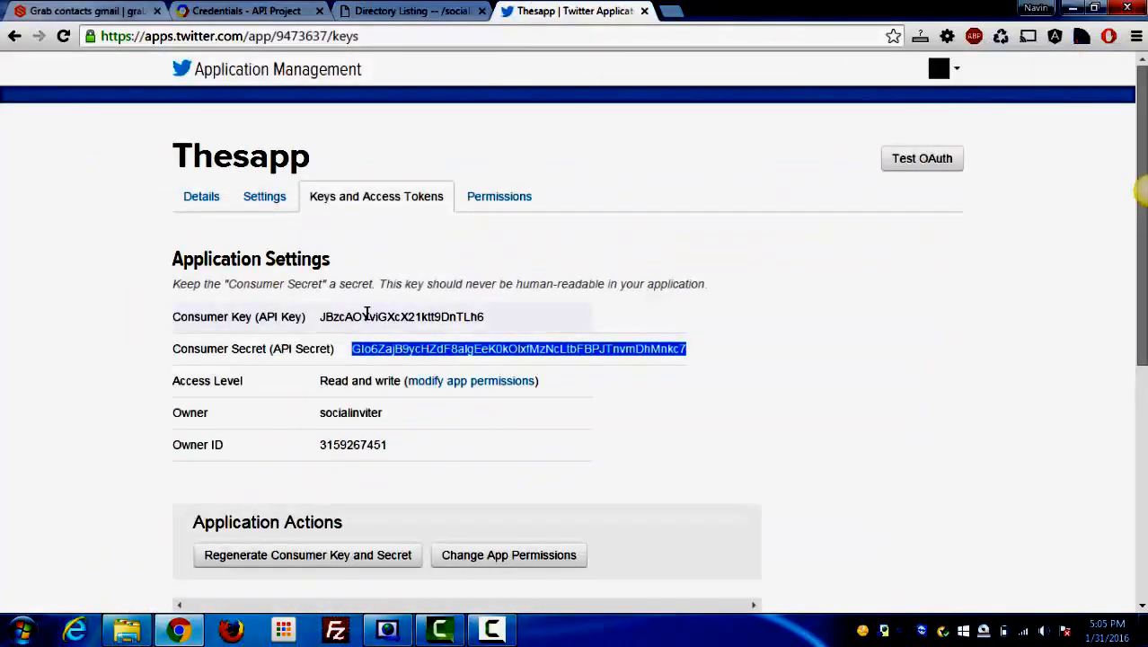
double_click(366, 316)
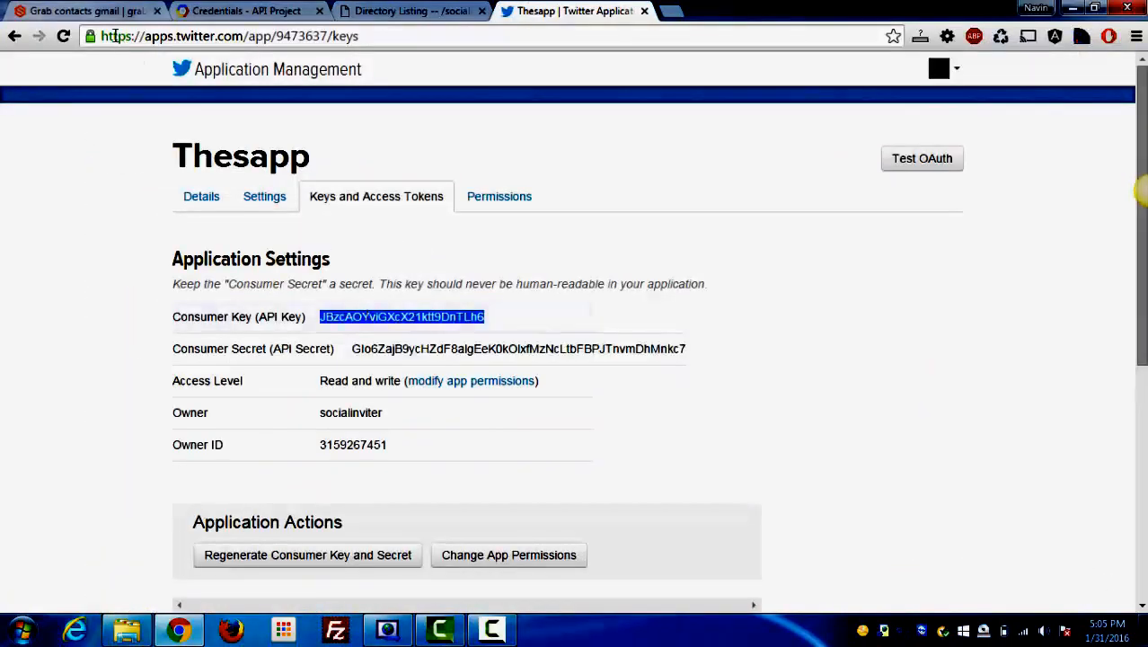
left_click(102, 11)
left_click(180, 238)
key("ctrl+v")
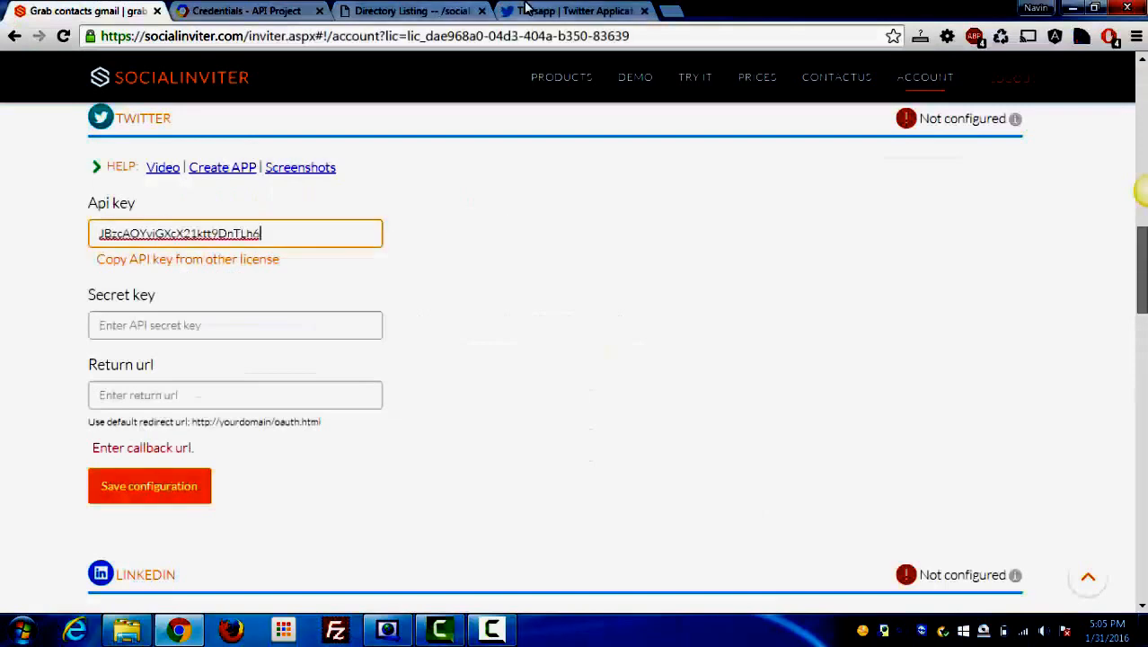
Step: Fill the socialpost licence's Twitter Secret key and oauth.html return URL
left_click(575, 11)
double_click(454, 349)
key("ctrl+c")
key("ctrl+1")
left_click(205, 323)
key("ctrl+v")
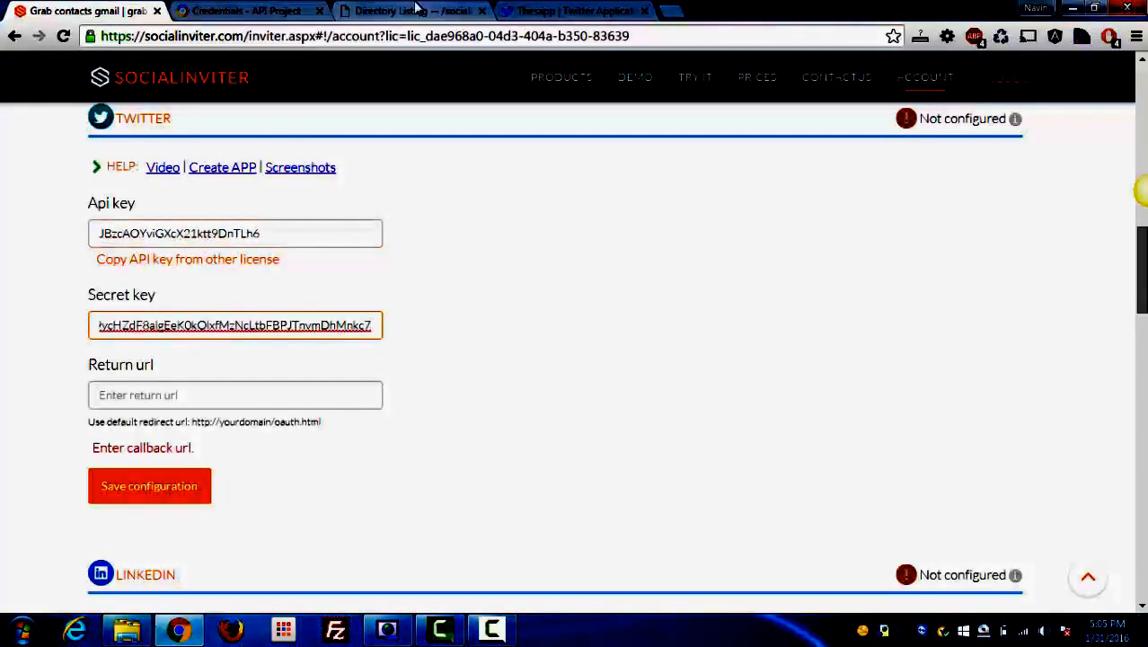
left_click(227, 401)
key("ctrl+v")
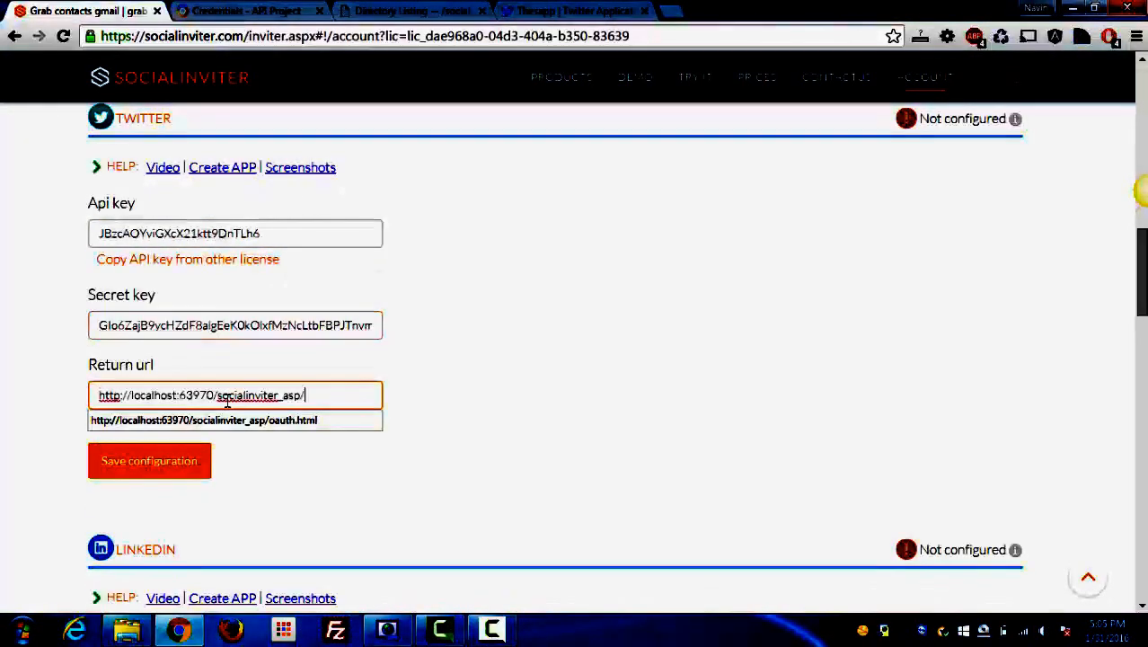
key("Down")
key("Return")
left_click(199, 461)
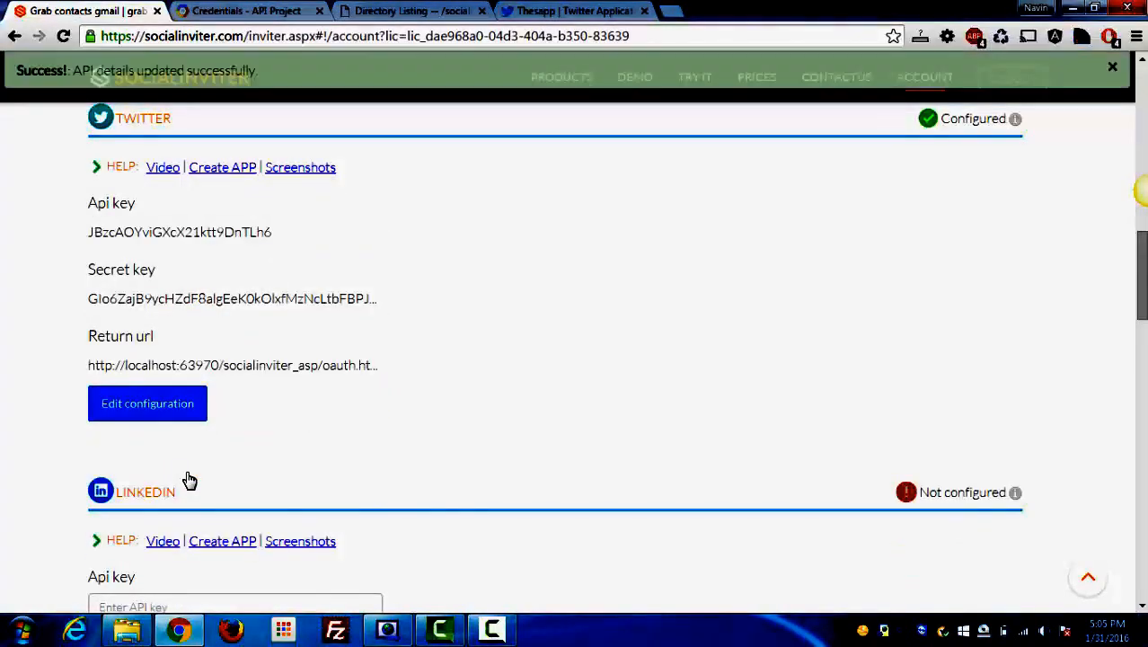
Step: Download the Asp.net-Version plugin code as socialinviter_asp.zip into the Downloads demo folder
scroll(1140, 190, "up", 15)
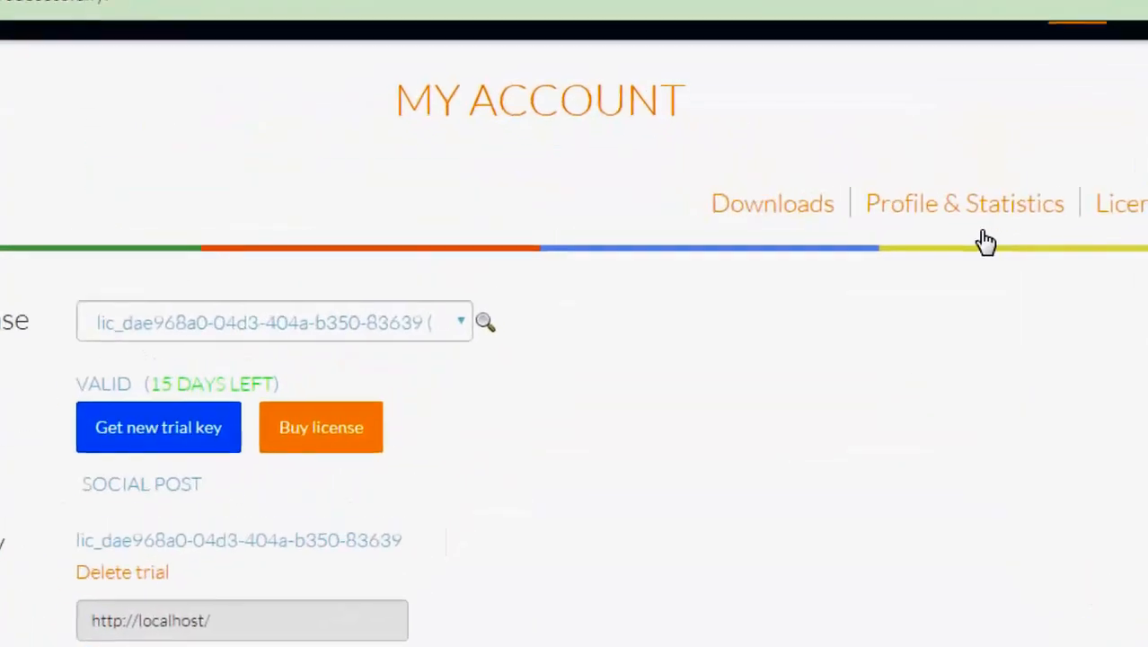
left_click(824, 205)
left_click(540, 493)
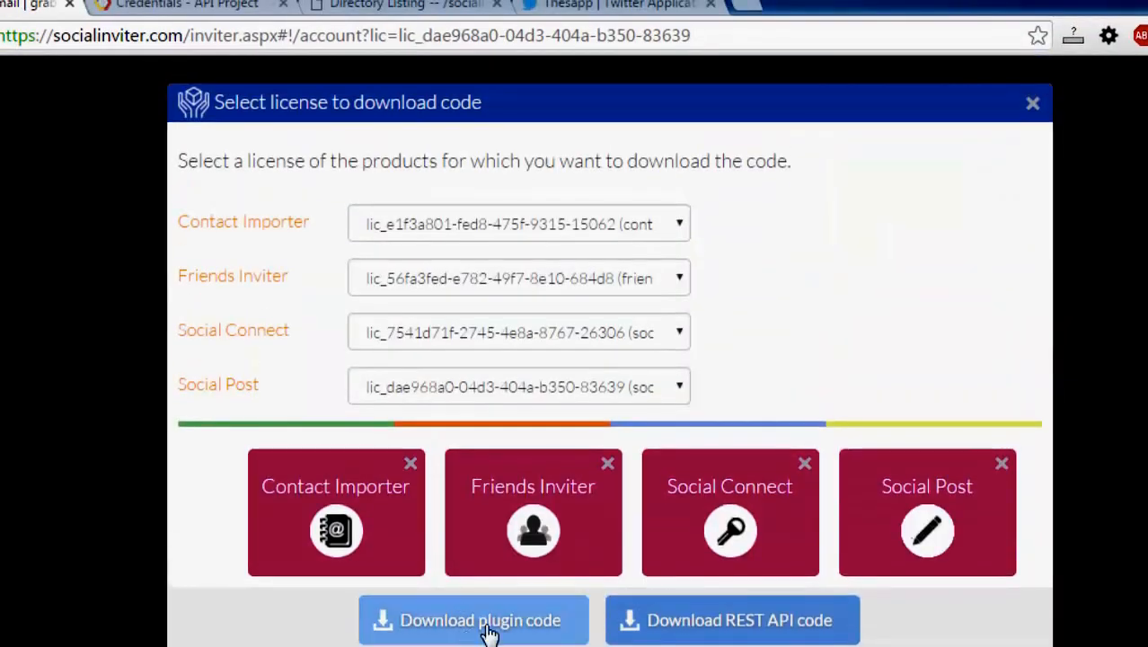
left_click(486, 624)
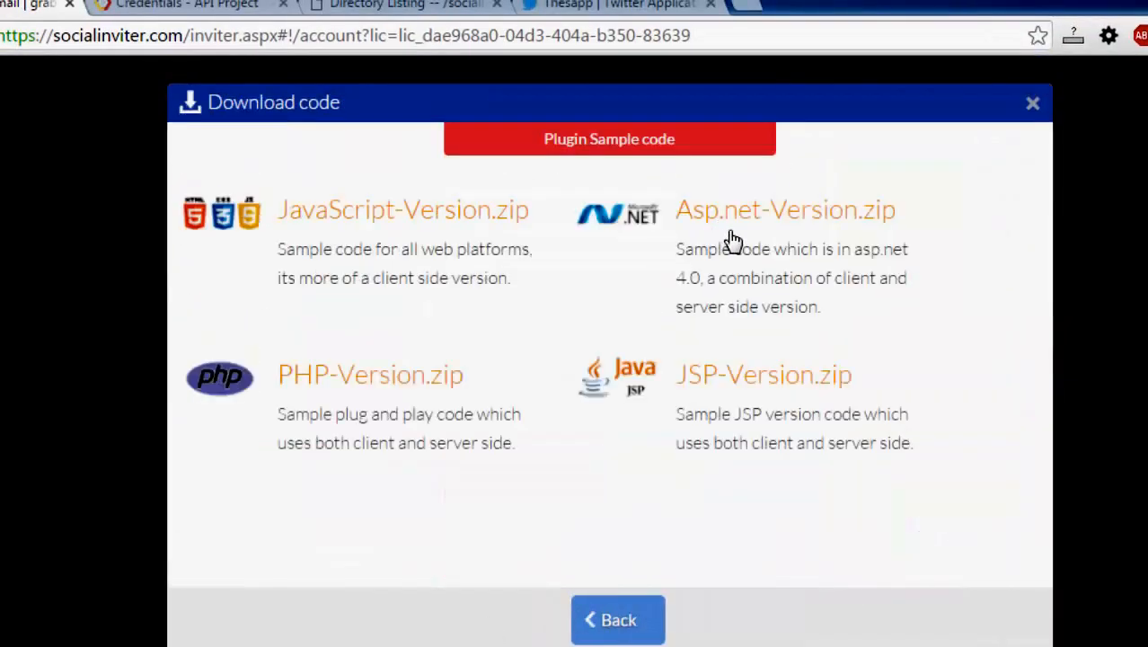
left_click(737, 212)
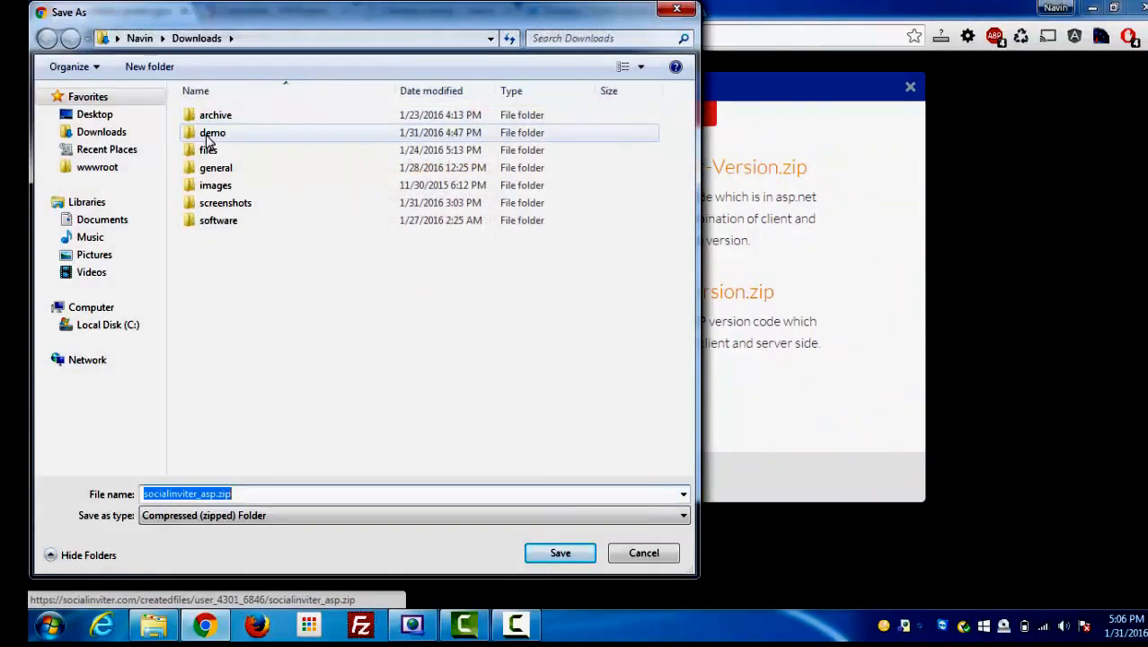
double_click(207, 138)
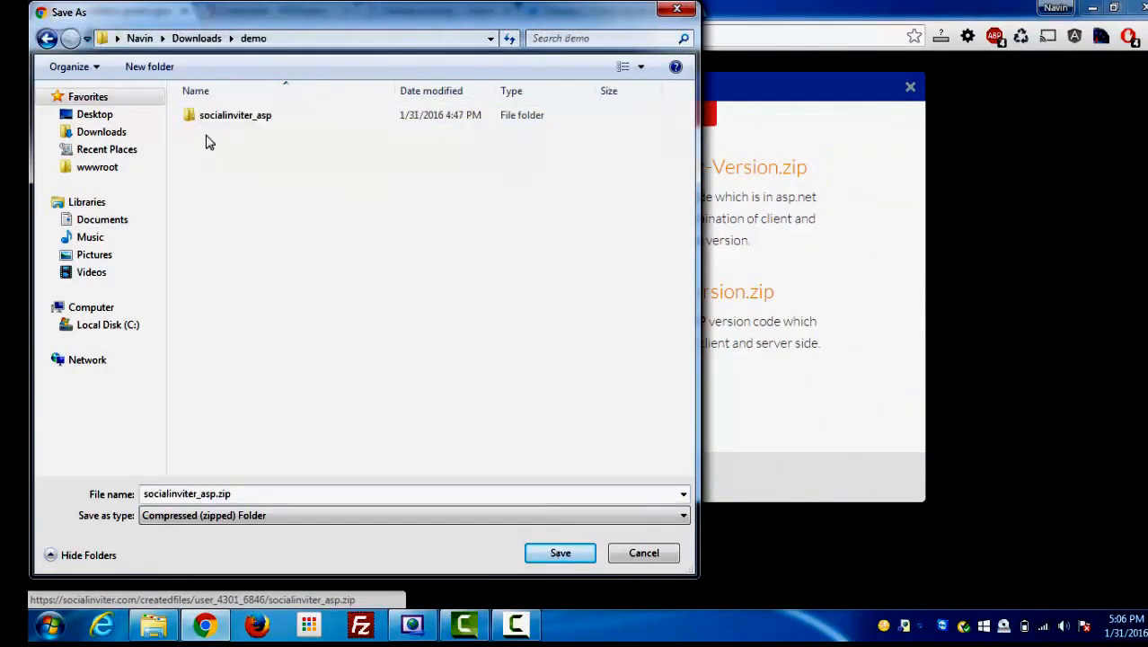
left_click(539, 556)
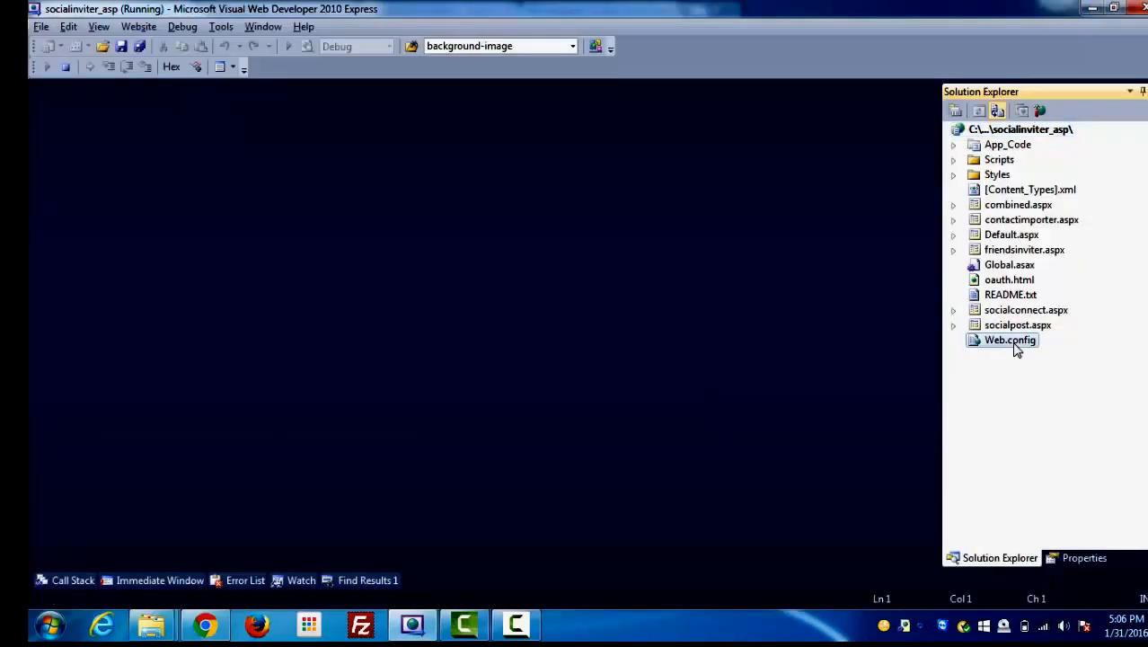
Step: Check Web.config, open contactimporter.aspx.cs and put a breakpoint on line 39
double_click(1011, 342)
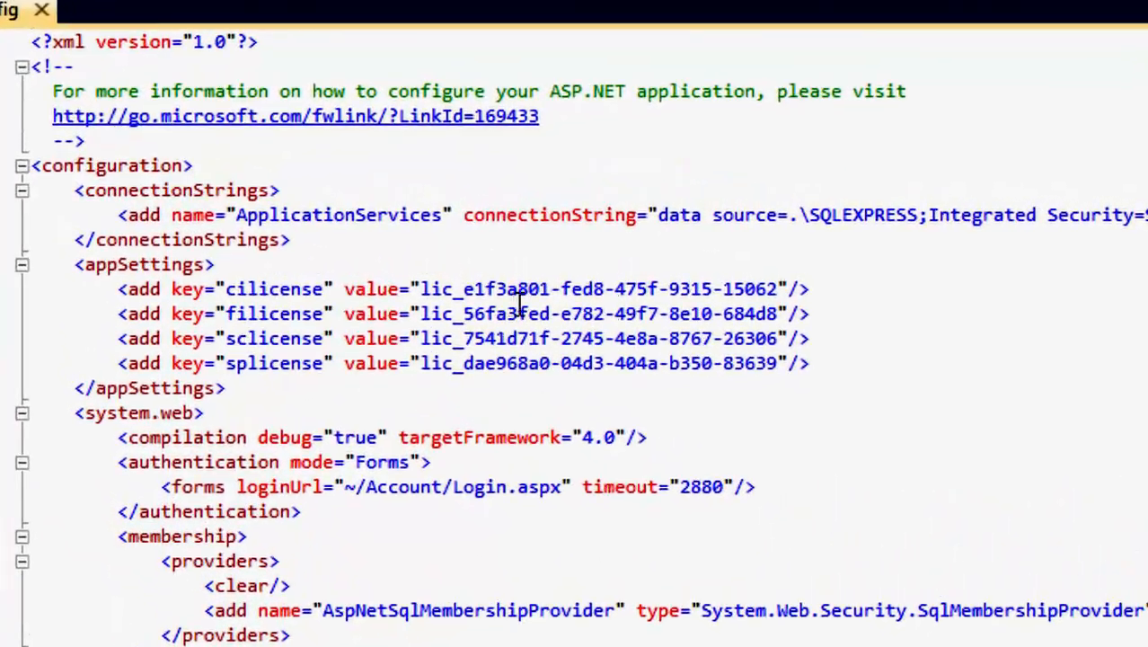
left_click(1098, 228)
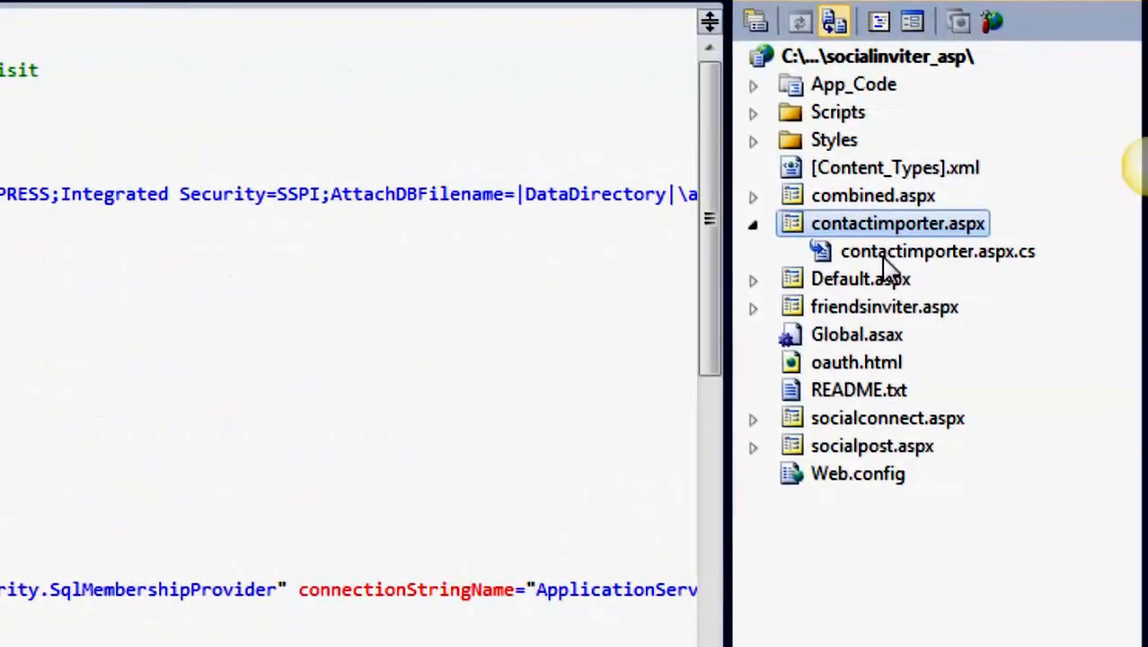
double_click(933, 251)
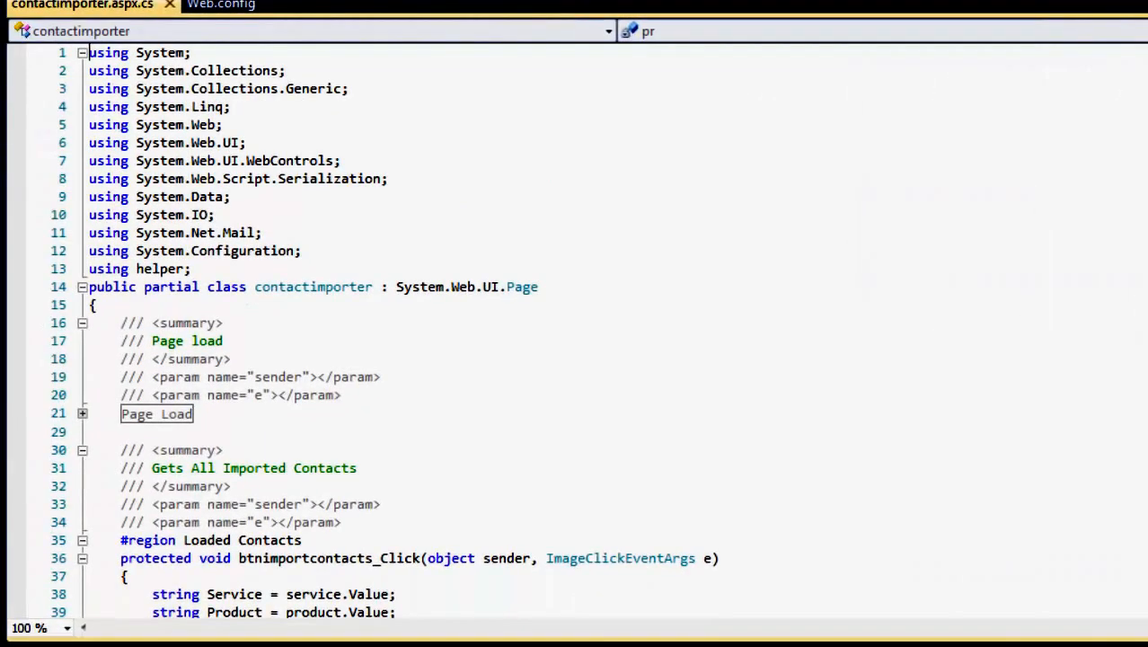
scroll(593, 332, "down", 3)
left_click(17, 431)
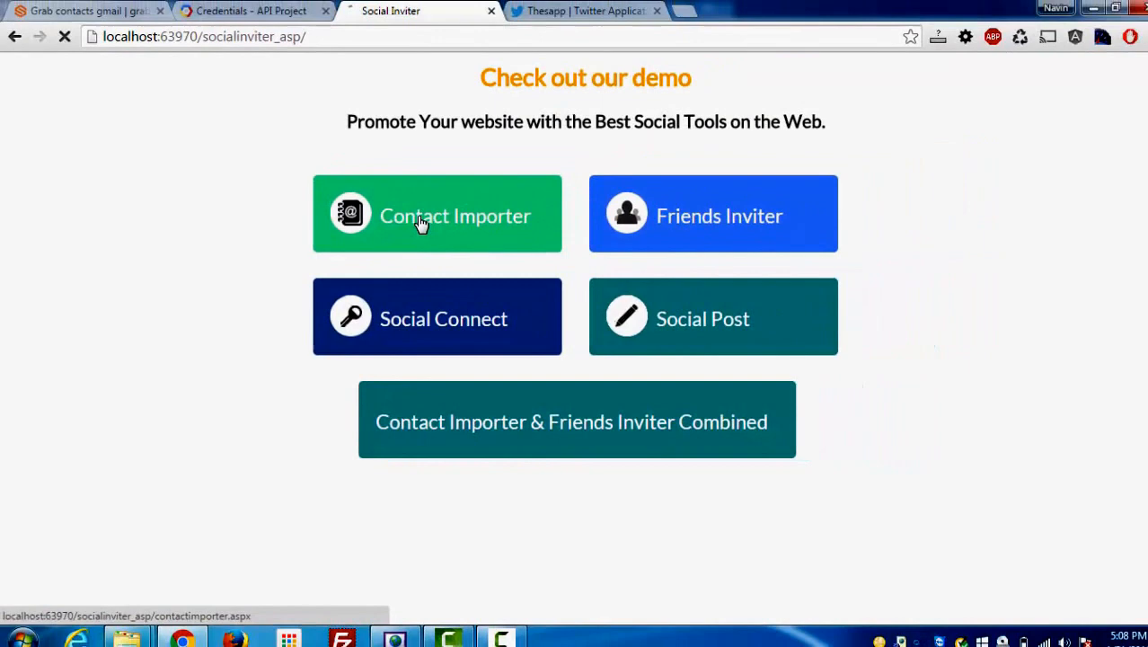
Step: Open the Contact Importer demo, choose Gmail and allow Google account access
left_click(422, 223)
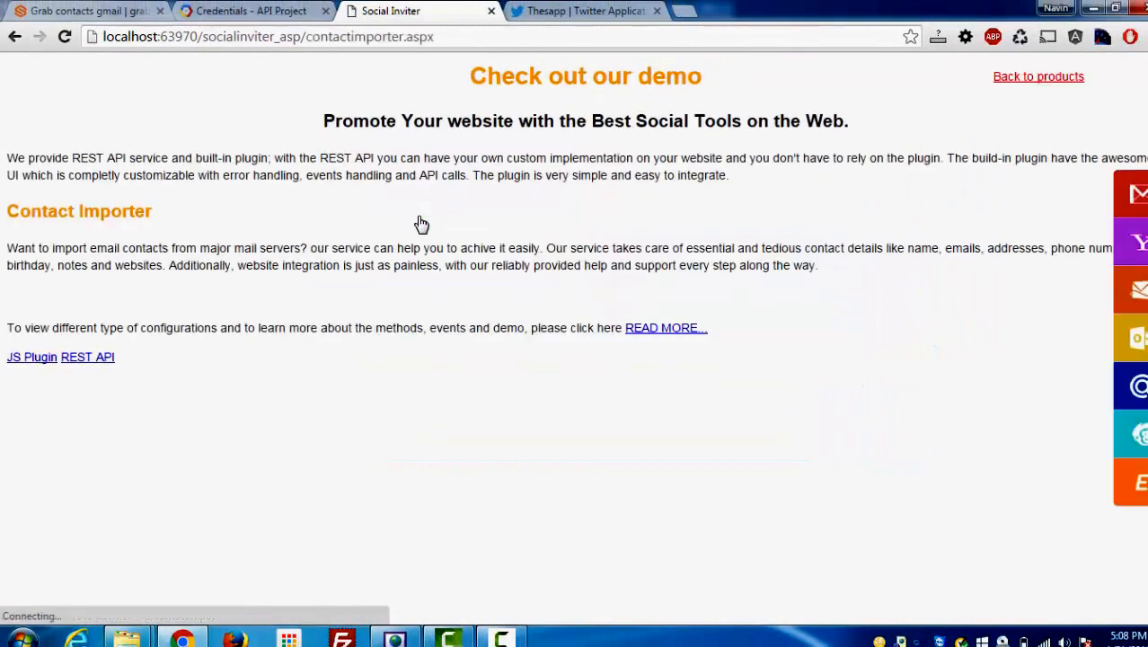
left_click(110, 312)
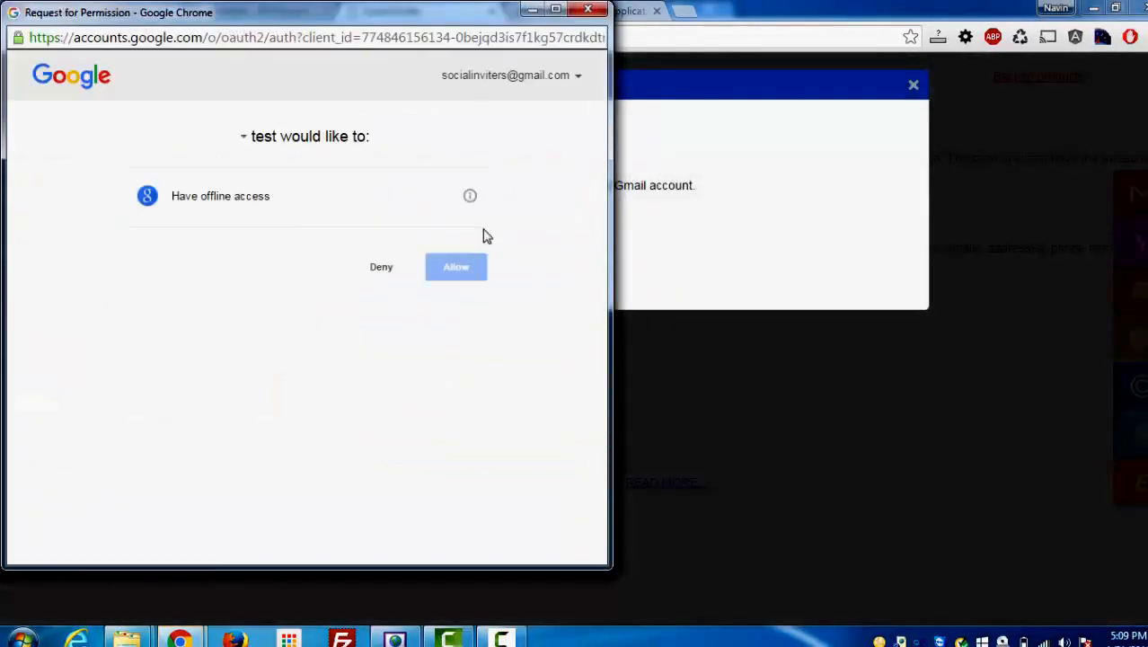
left_click(460, 269)
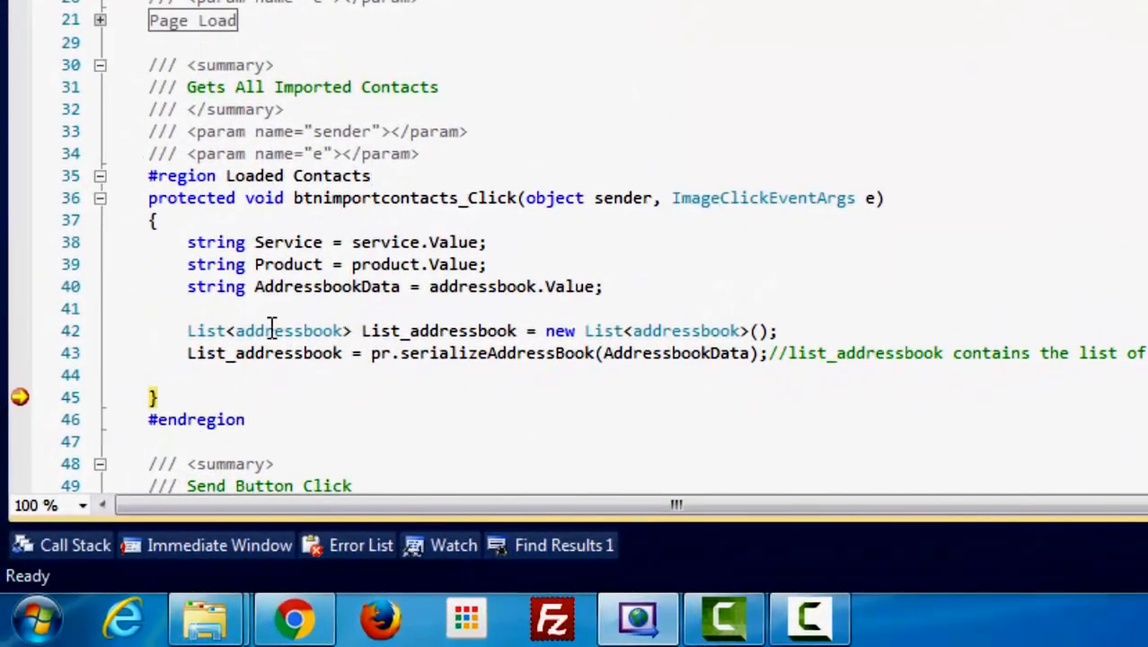
mouse_move(259, 352)
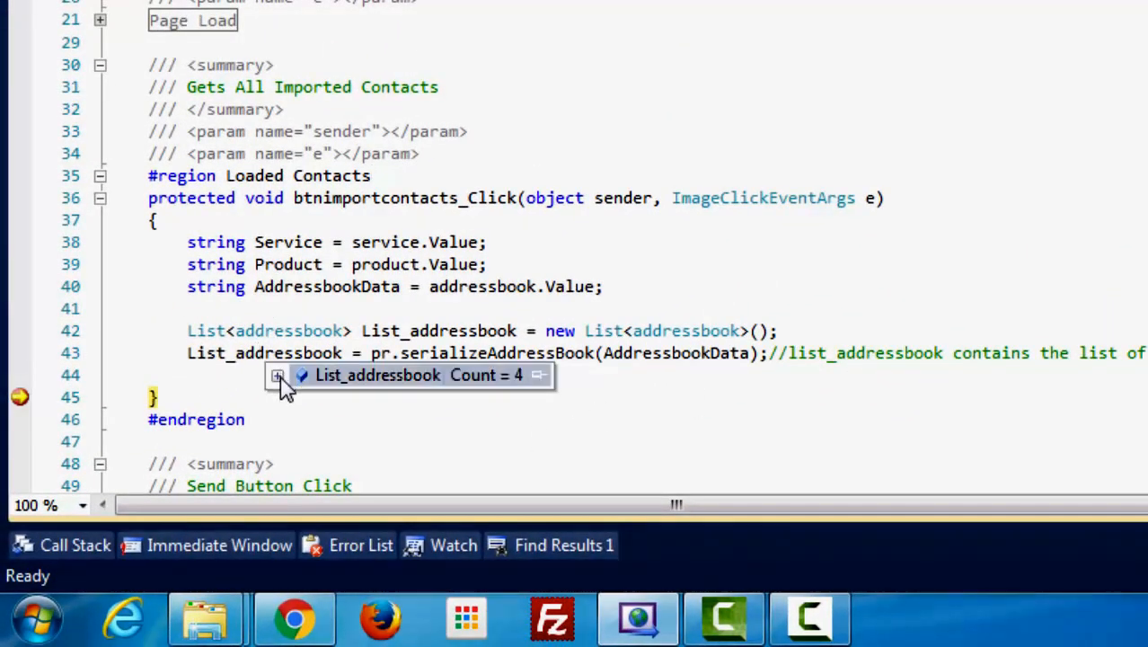
mouse_move(304, 377)
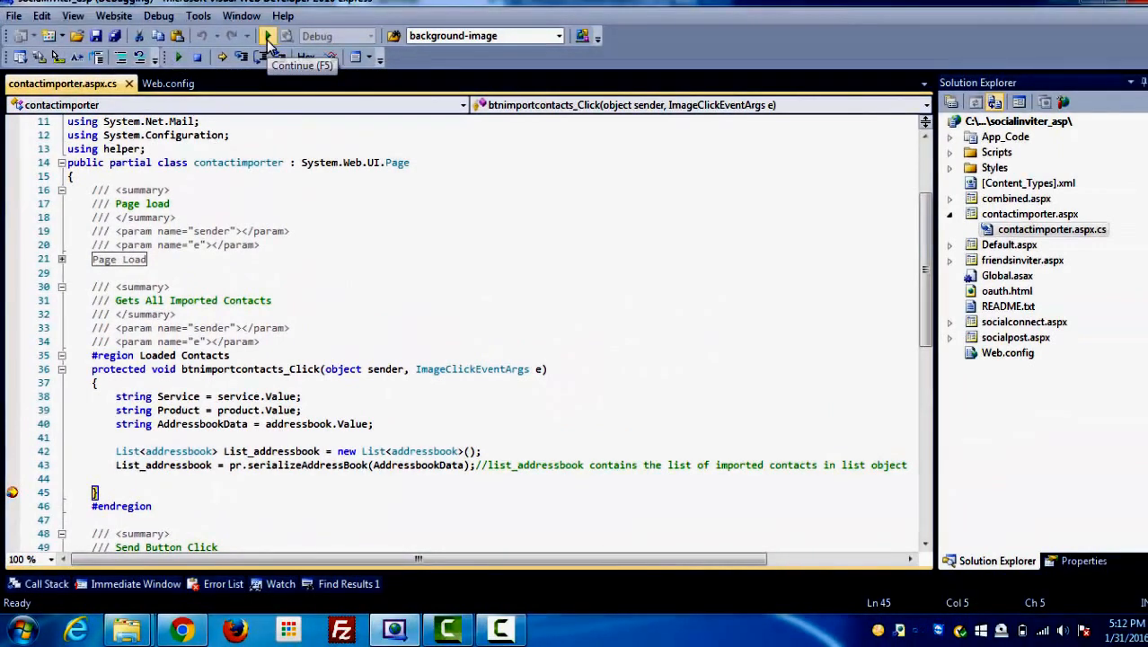
Step: Resume past the breakpoint, import one of the four Gmail contacts, then go to the Friends Inviter demo
left_click(267, 40)
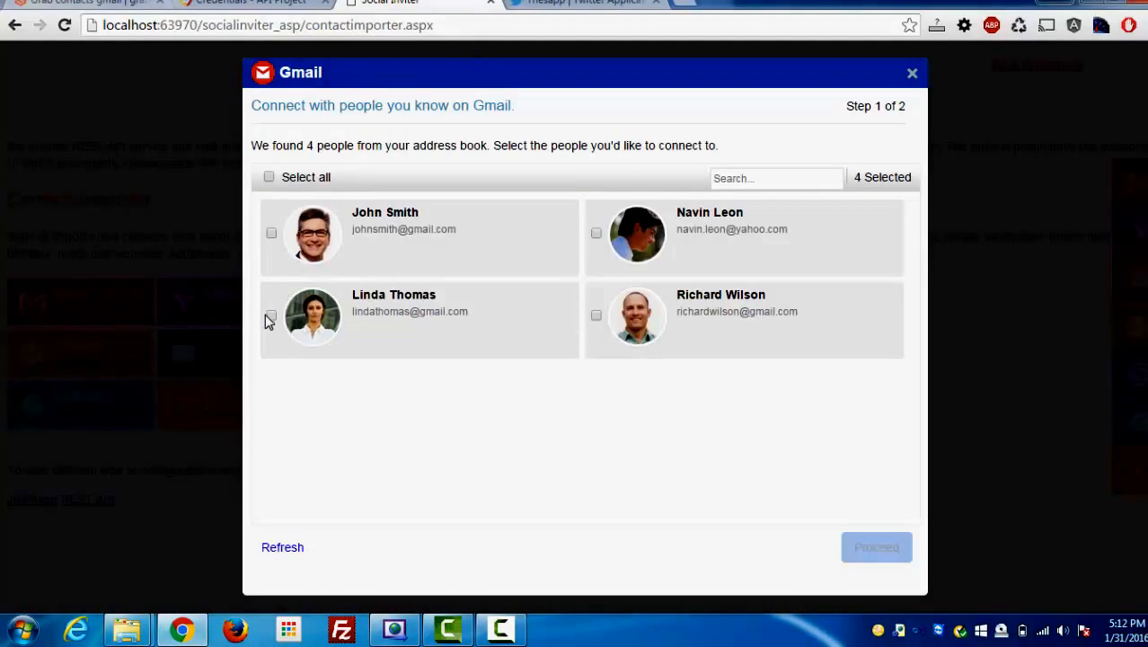
left_click(272, 316)
left_click(271, 316)
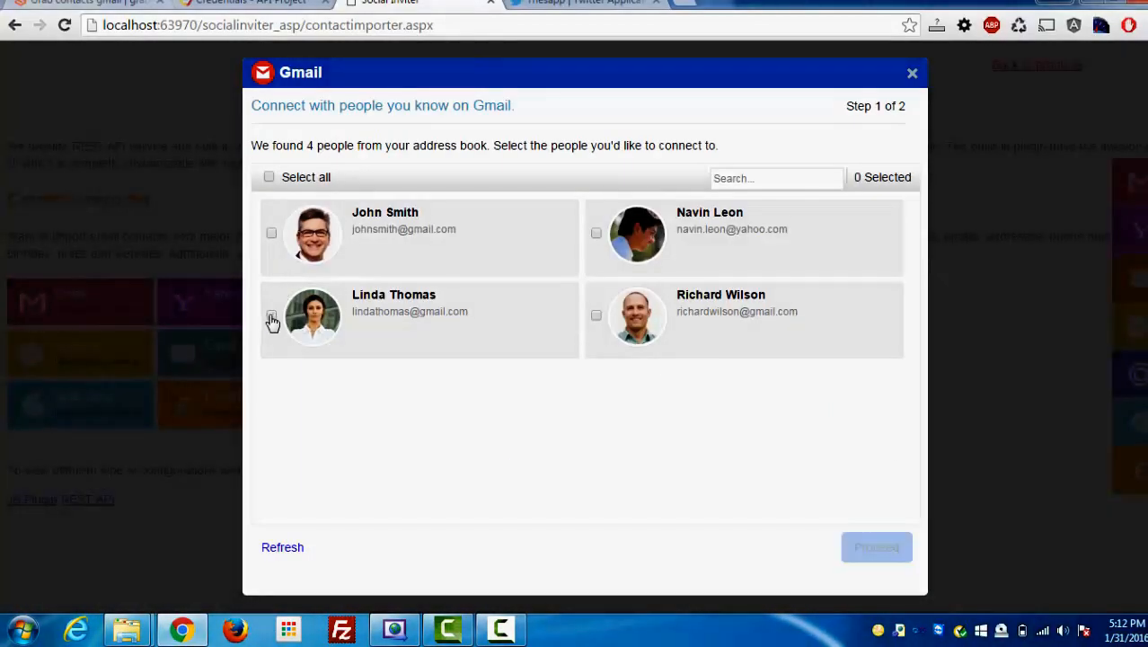
left_click(271, 316)
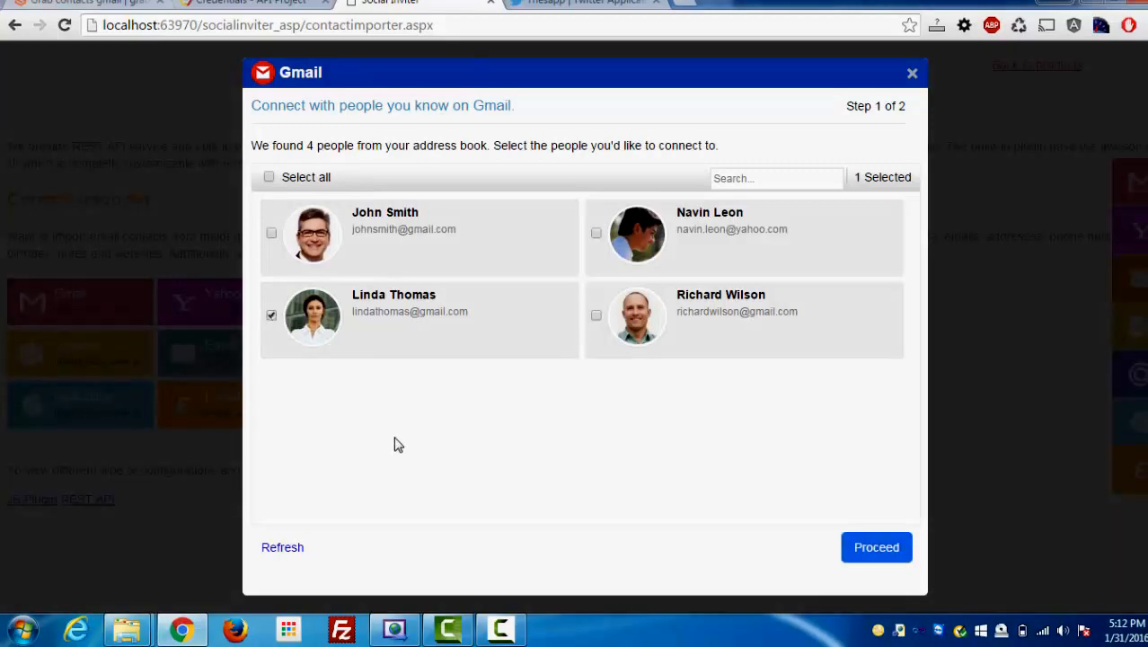
left_click(912, 76)
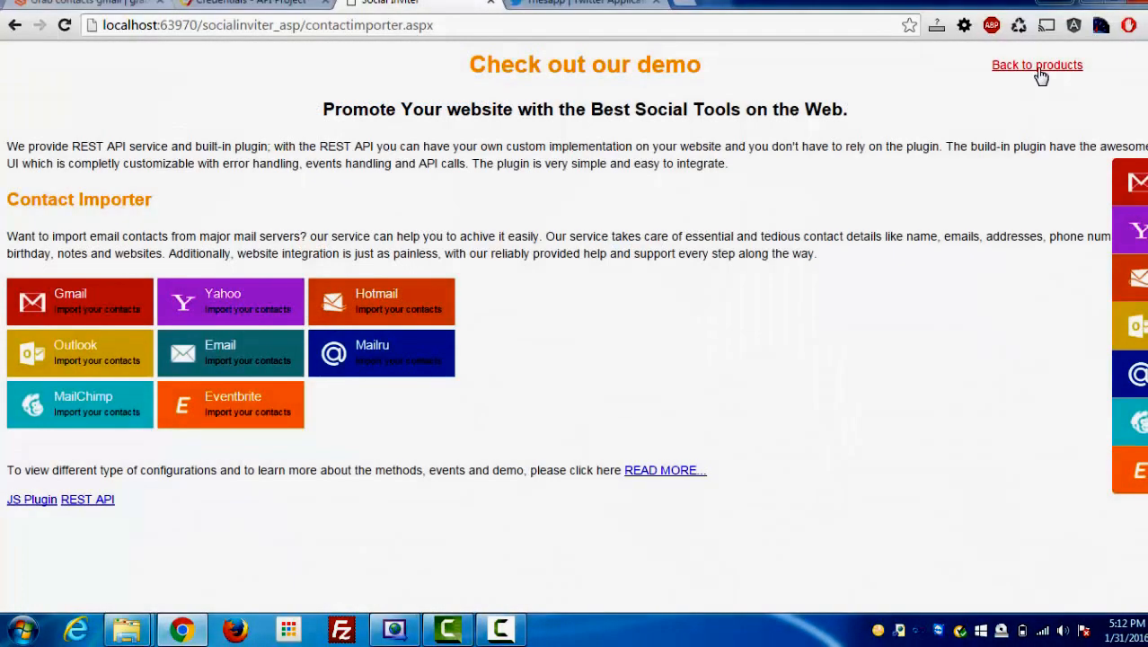
left_click(1039, 68)
left_click(730, 200)
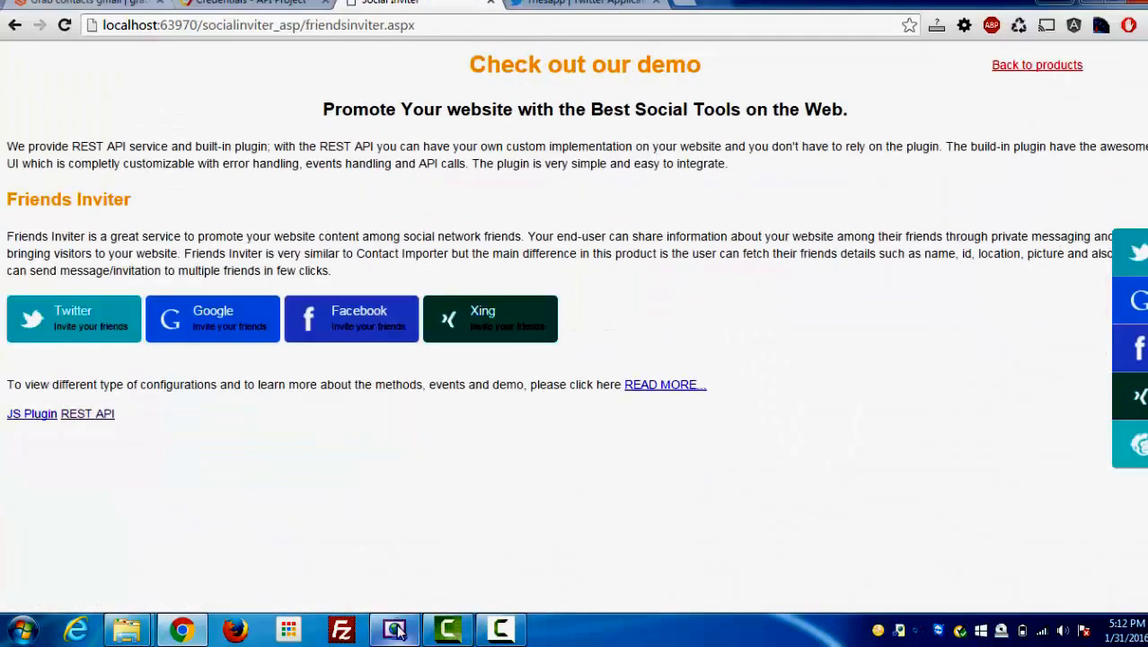
Step: Open friendsinviter.aspx.cs, expand the Loaded Contacts region, and break on line 43
left_click(398, 630)
left_click(914, 267)
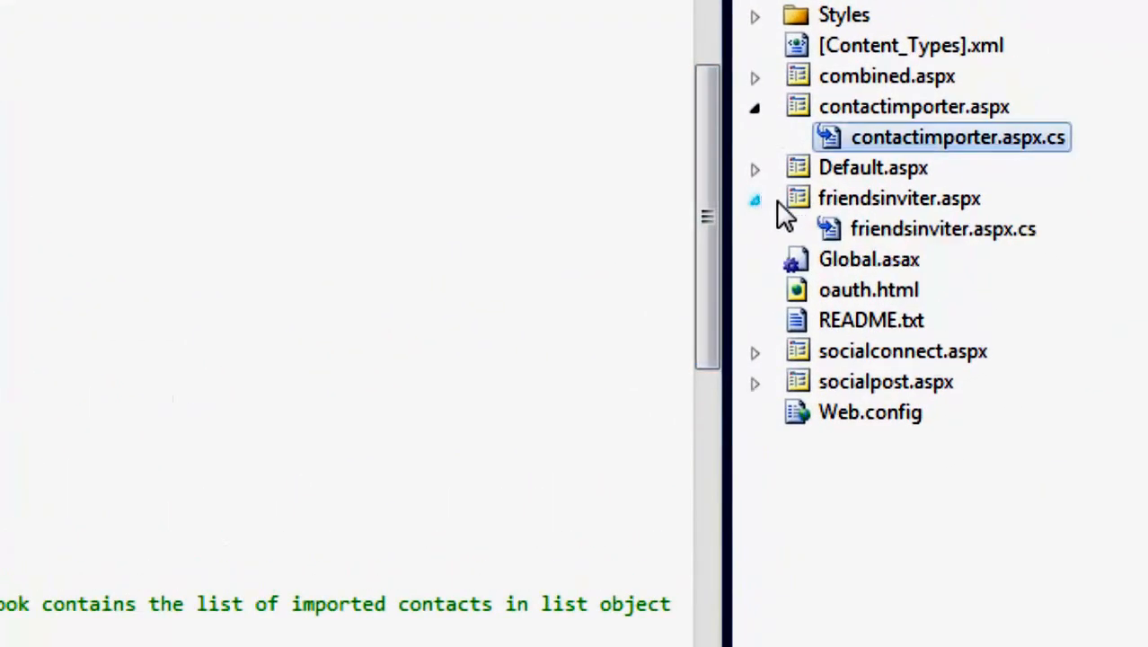
double_click(842, 230)
double_click(359, 513)
scroll(114, 388, "down", 4)
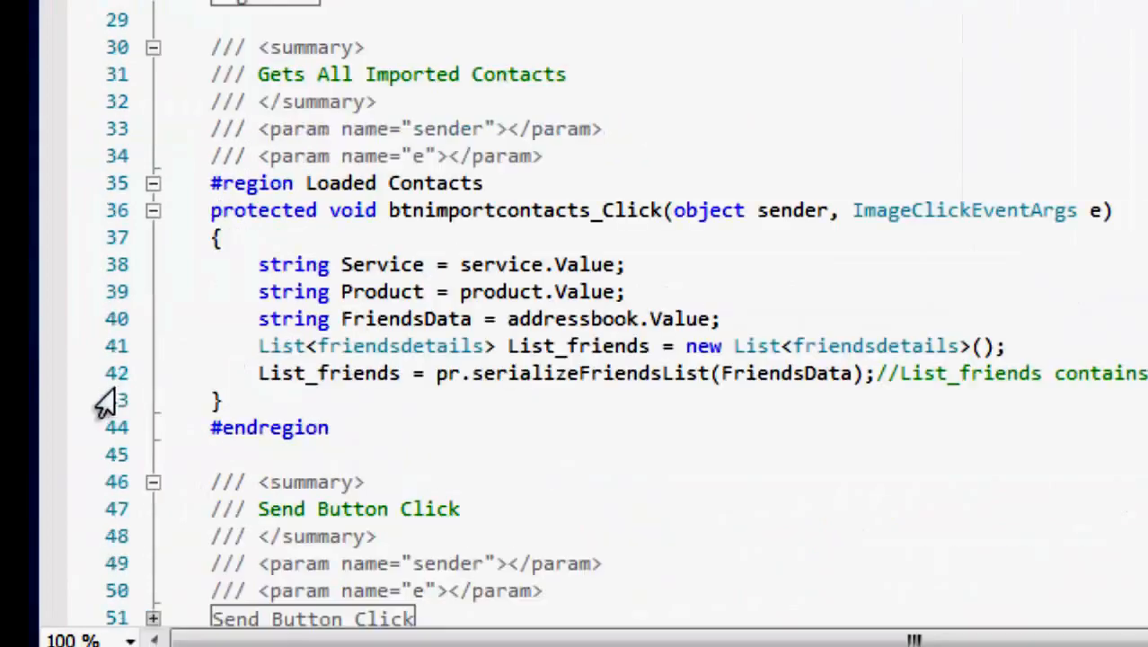
left_click(63, 399)
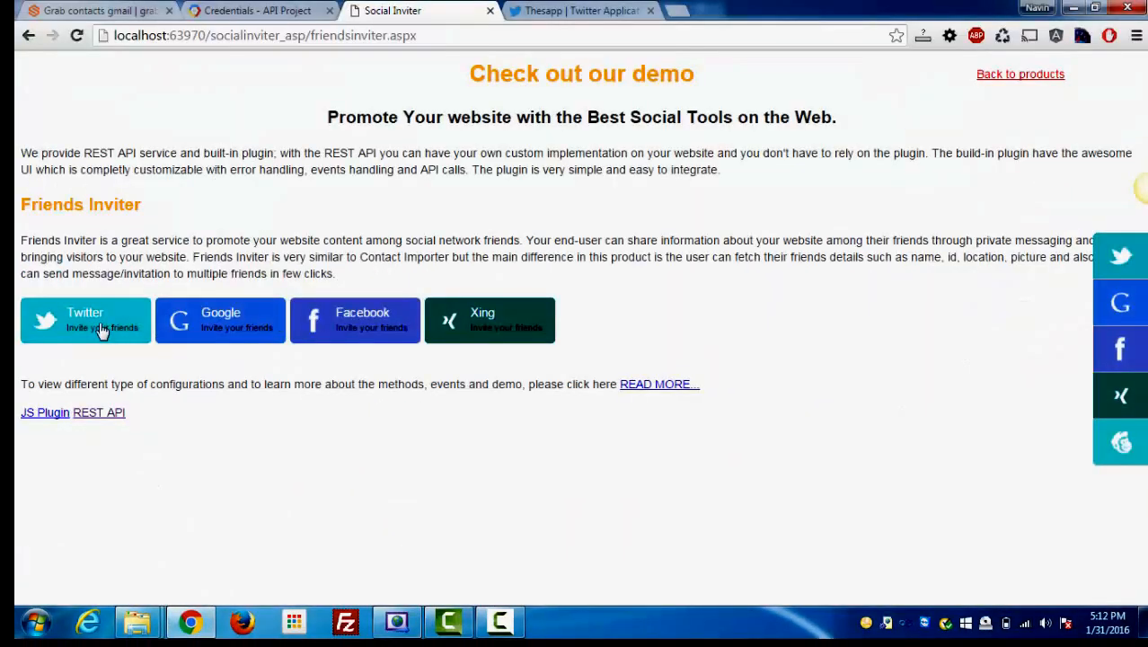
Step: Start the Twitter friends invite, accept the suggested username, and authorize the app
left_click(102, 331)
type("socialinviter")
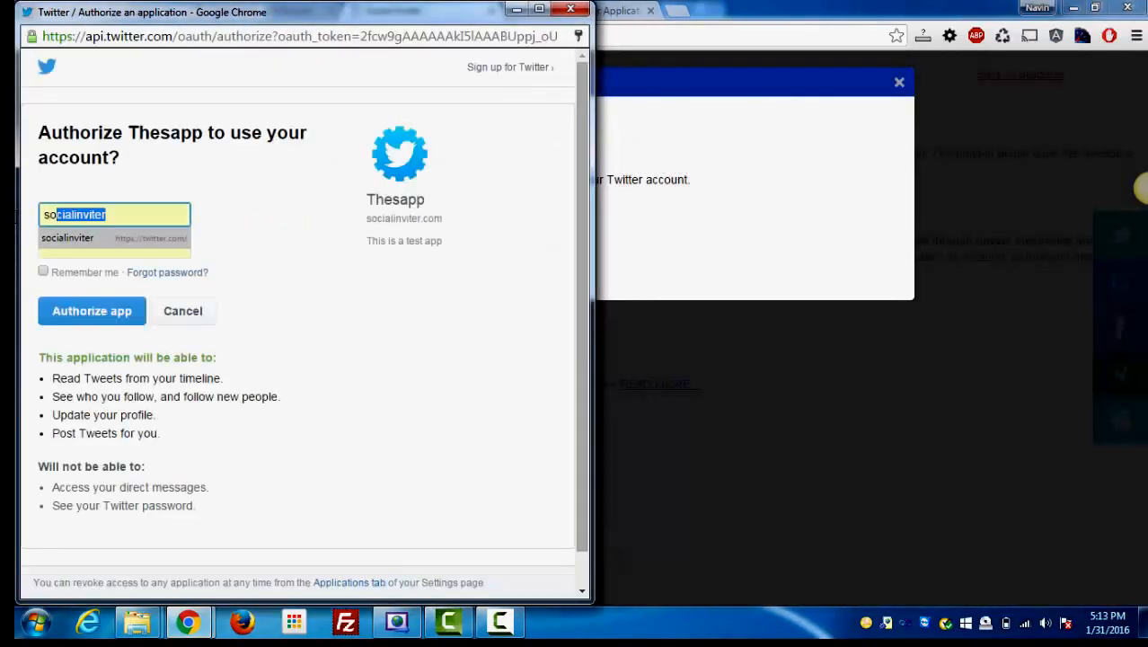
key("Return")
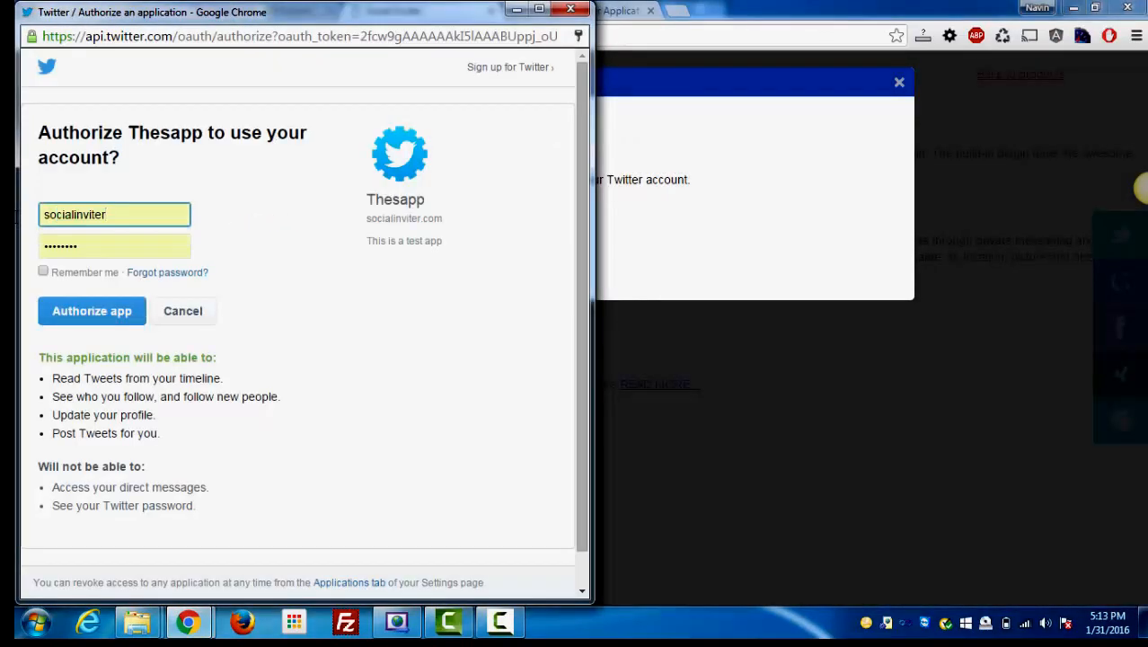
left_click(102, 312)
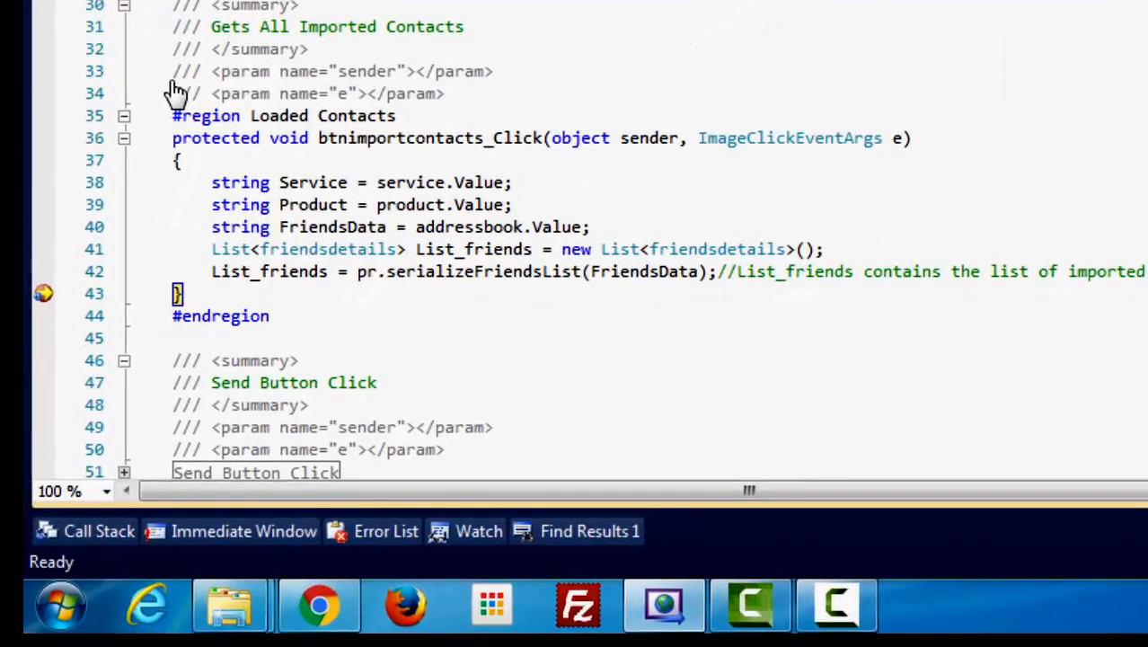
Step: Inspect List_friends at the line 43 breakpoint to confirm it holds 4 entries
mouse_move(289, 267)
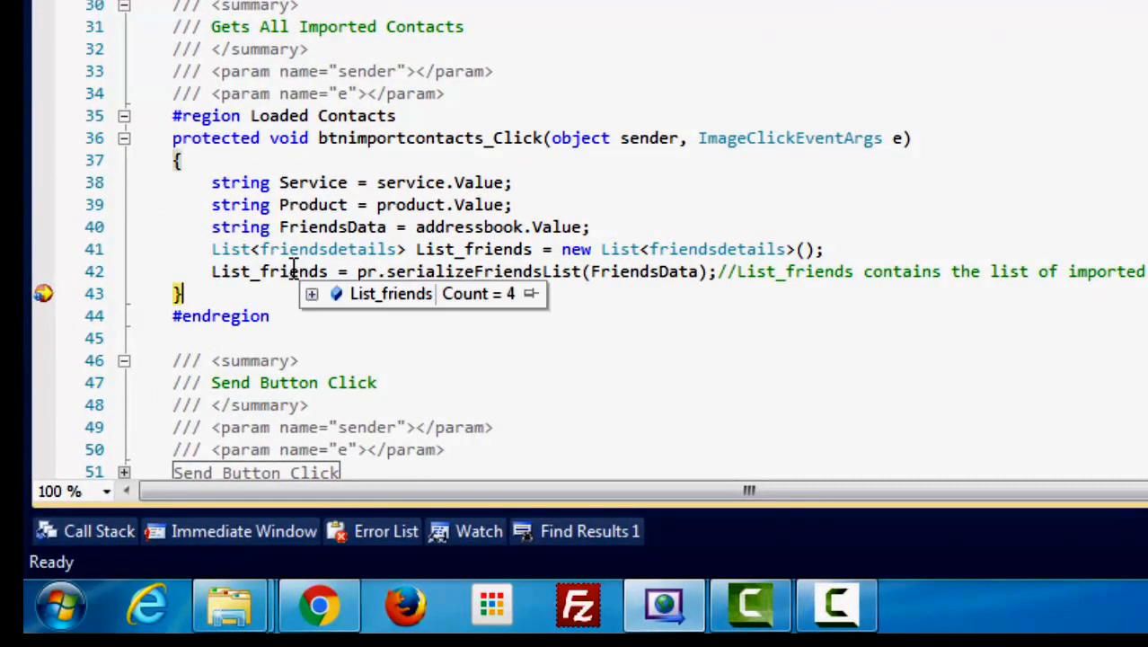
mouse_move(311, 292)
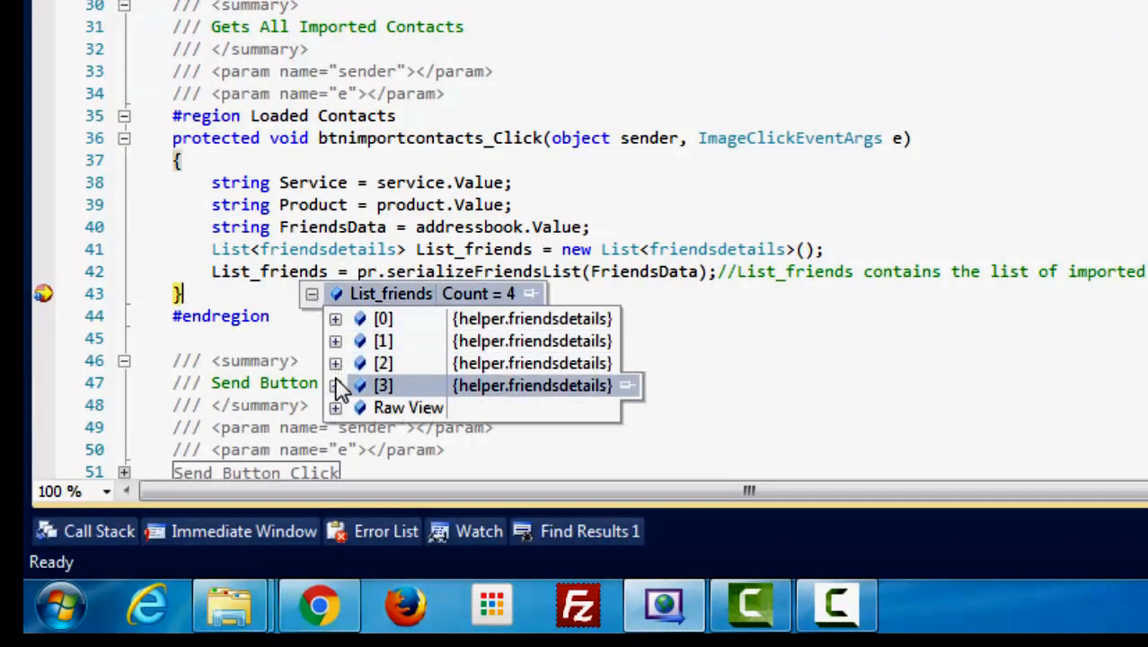
mouse_move(334, 385)
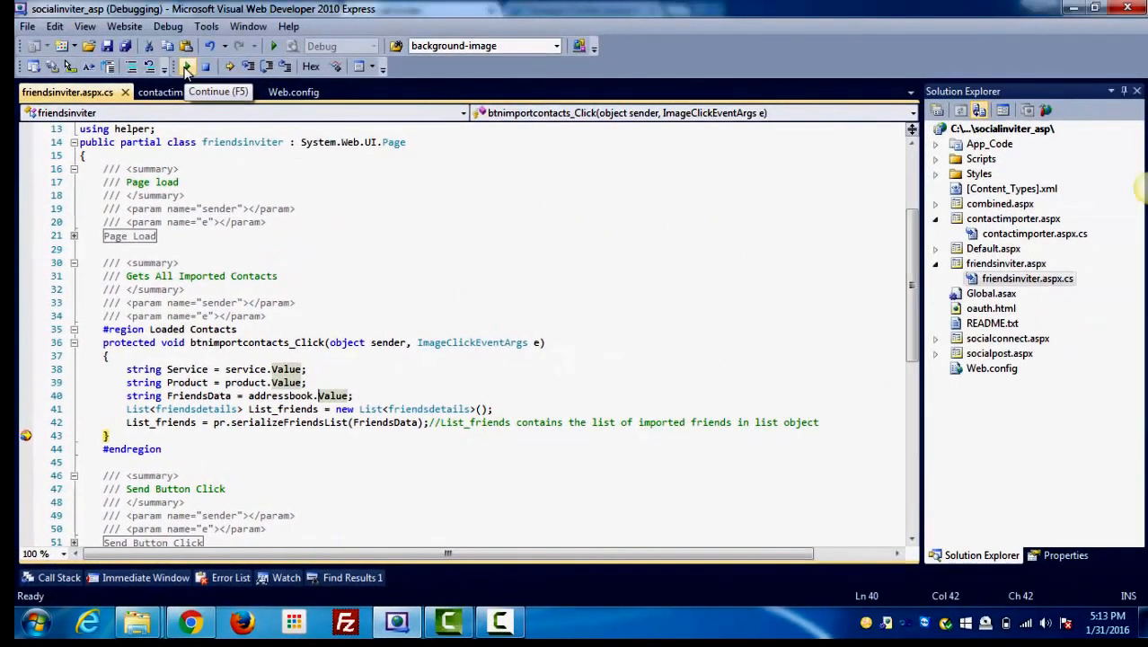
Step: Resume, send 'Hello world' to the TellYourFriends app contact on Twitter, and close the dialog
left_click(186, 68)
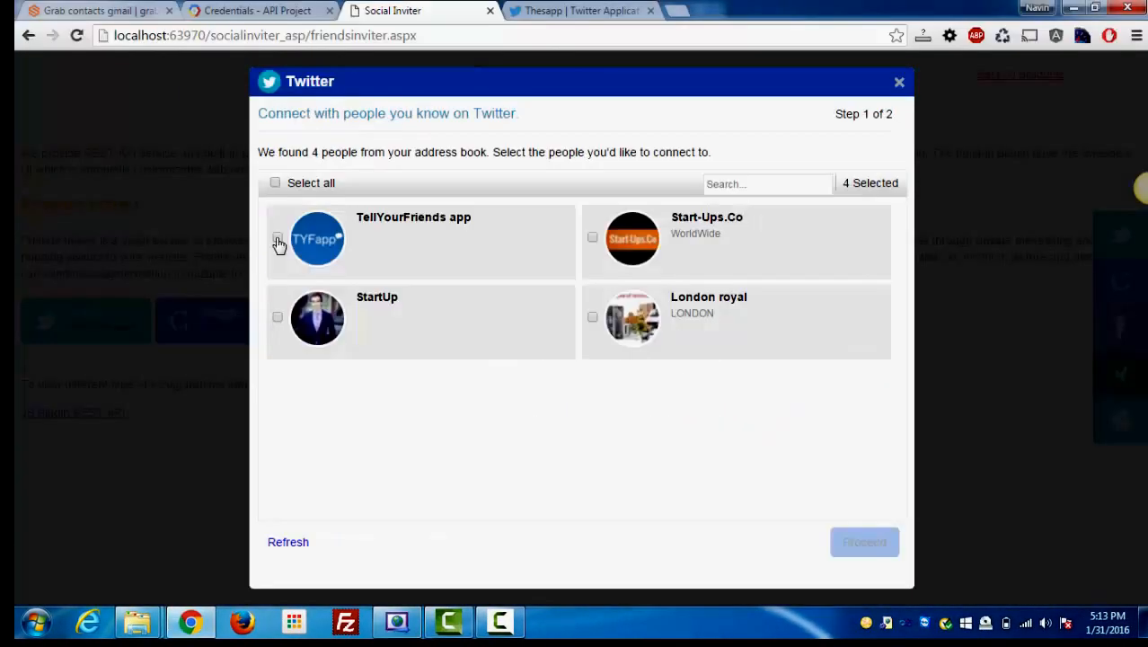
left_click(277, 239)
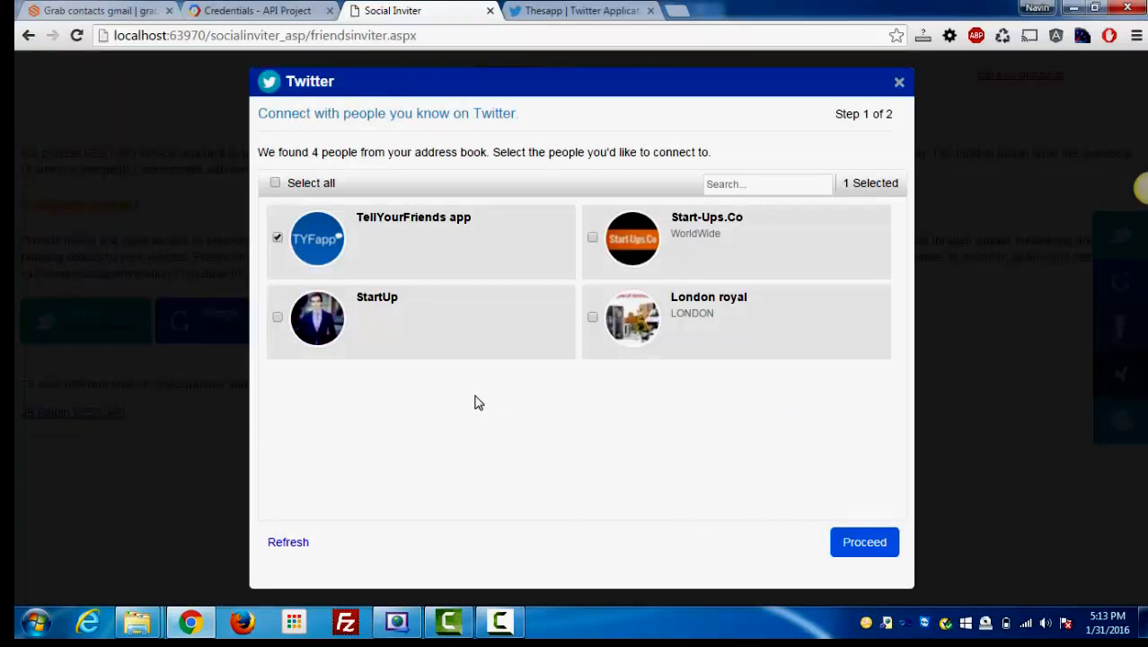
left_click(864, 542)
left_click(460, 308)
type("Hello world")
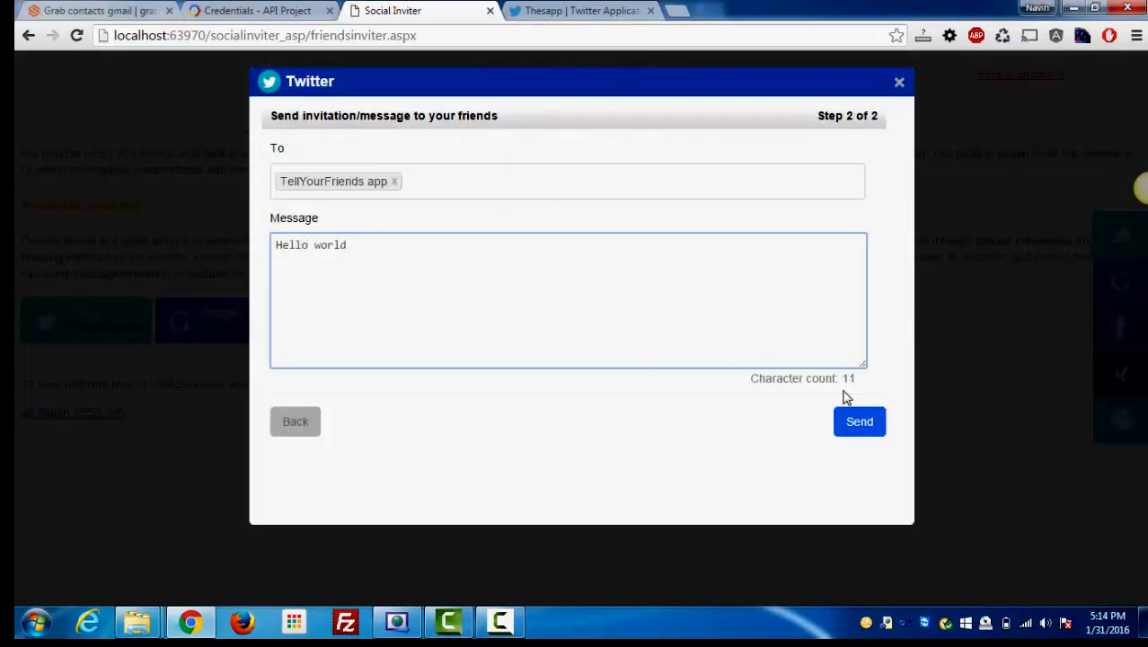
left_click(859, 428)
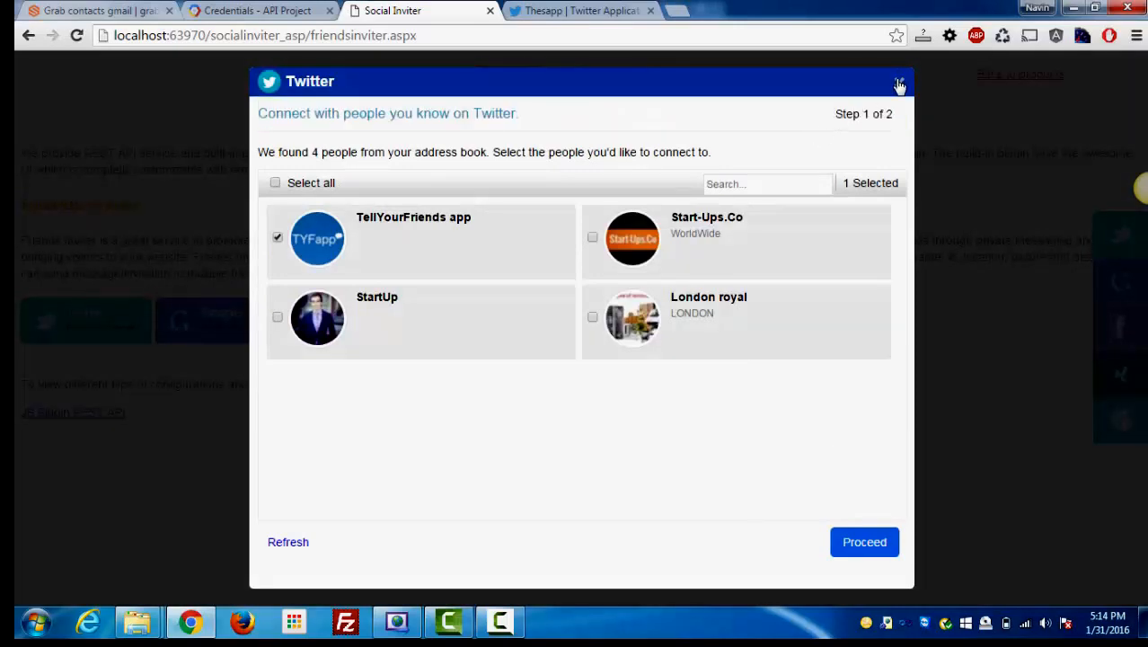
left_click(994, 76)
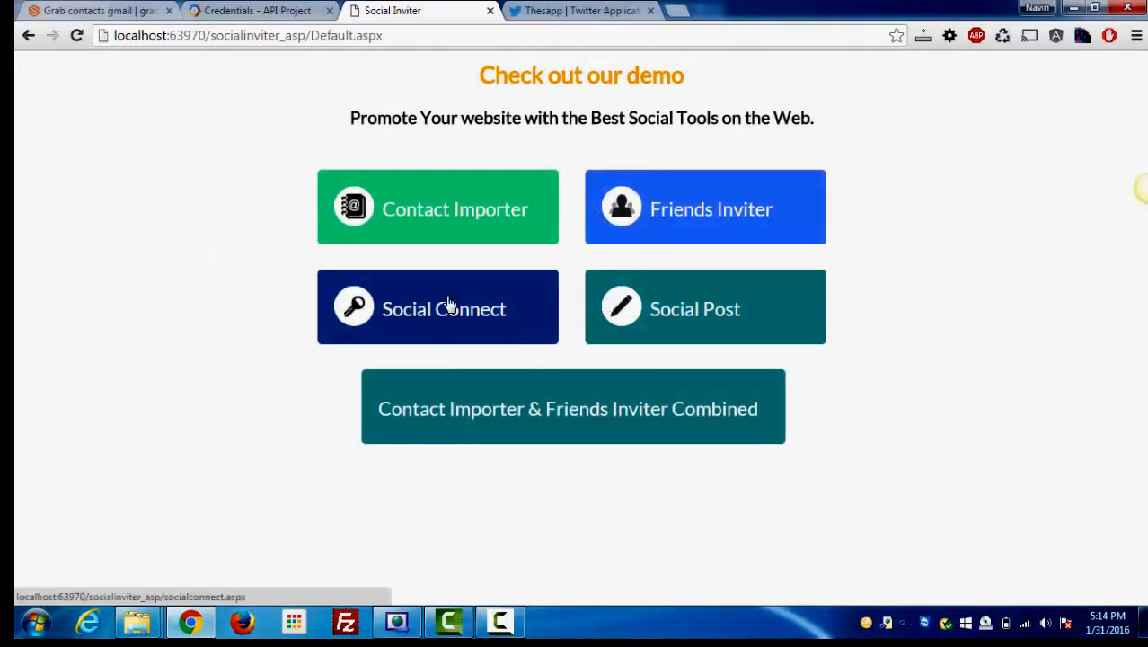
Step: Open the Social Connect demo and set a breakpoint on line 42 of socialconnect.aspx.cs
left_click(450, 305)
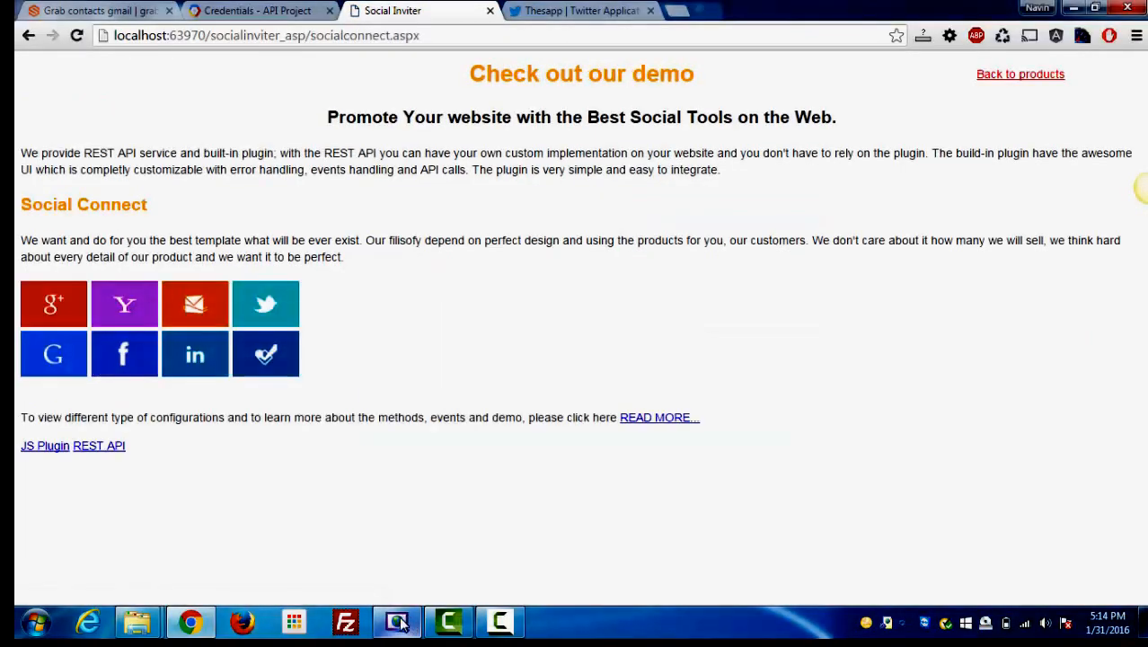
left_click(401, 624)
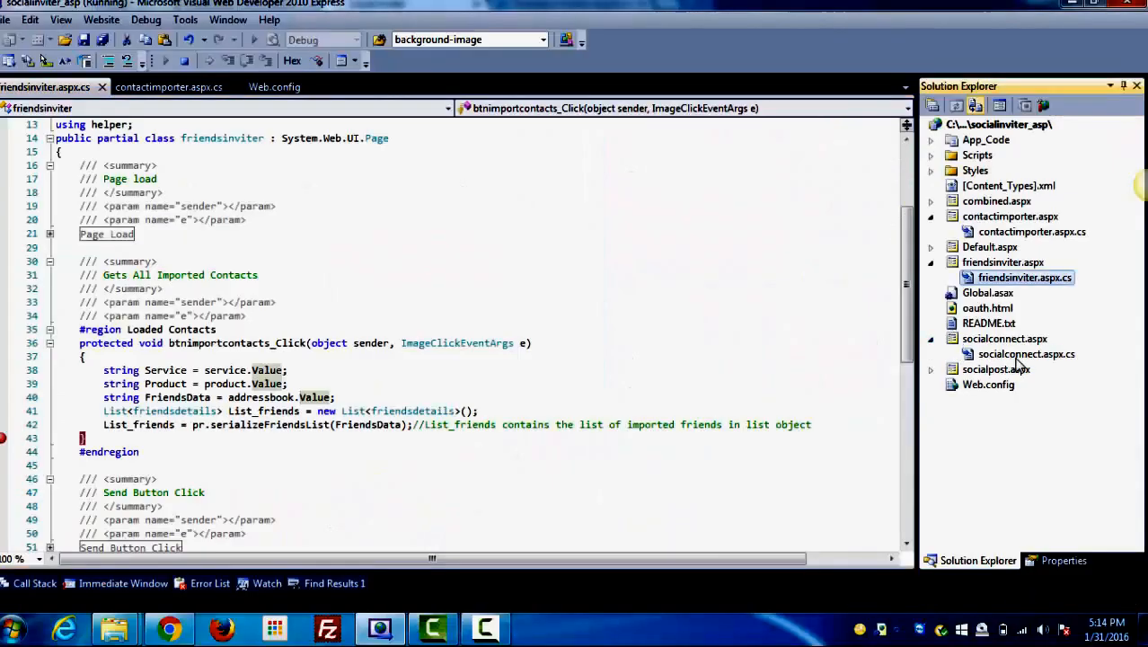
double_click(1012, 354)
left_click_drag(905, 280, 907, 453)
left_click(3, 315)
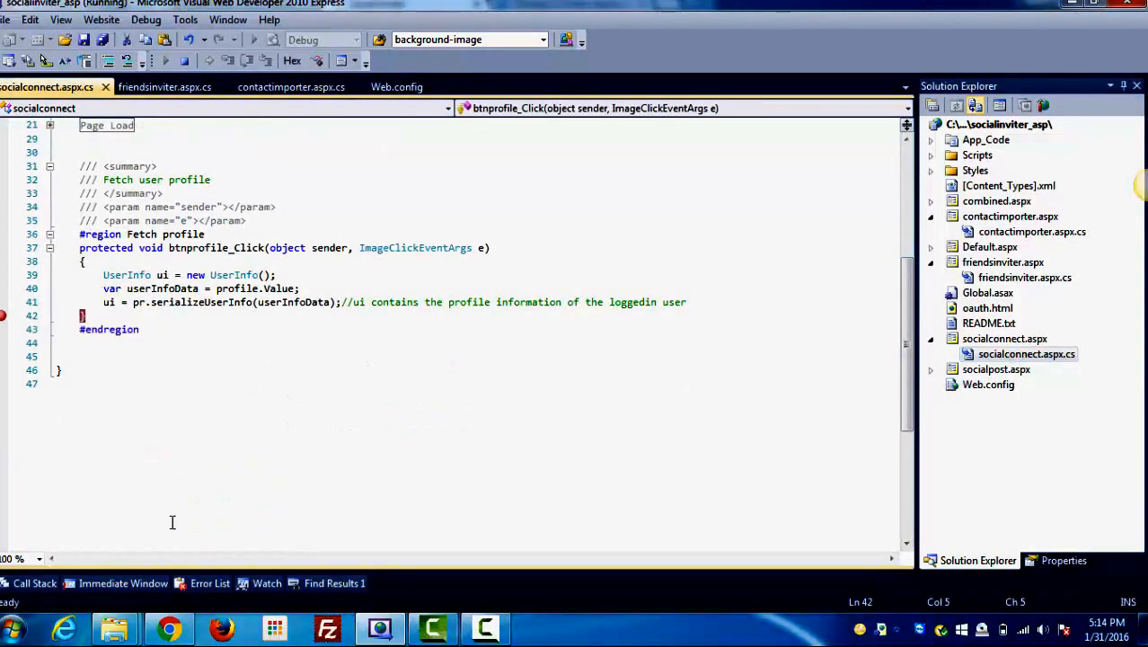
left_click(169, 628)
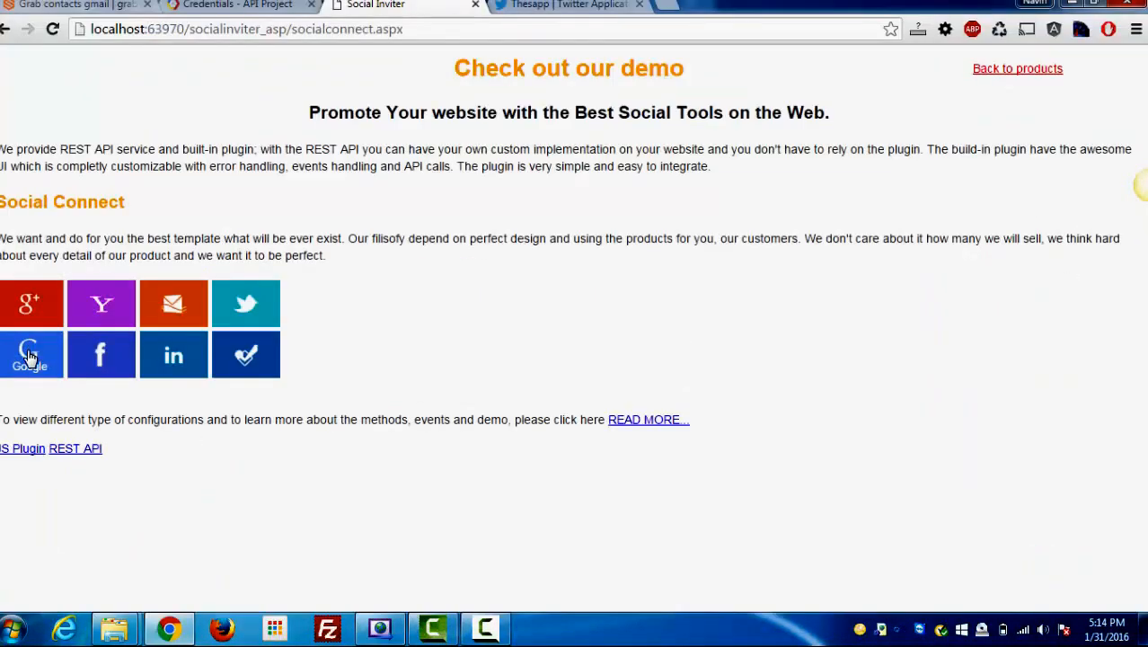
Step: Sign in with Google, allow profile access, and inspect ui at the breakpoint
left_click(30, 357)
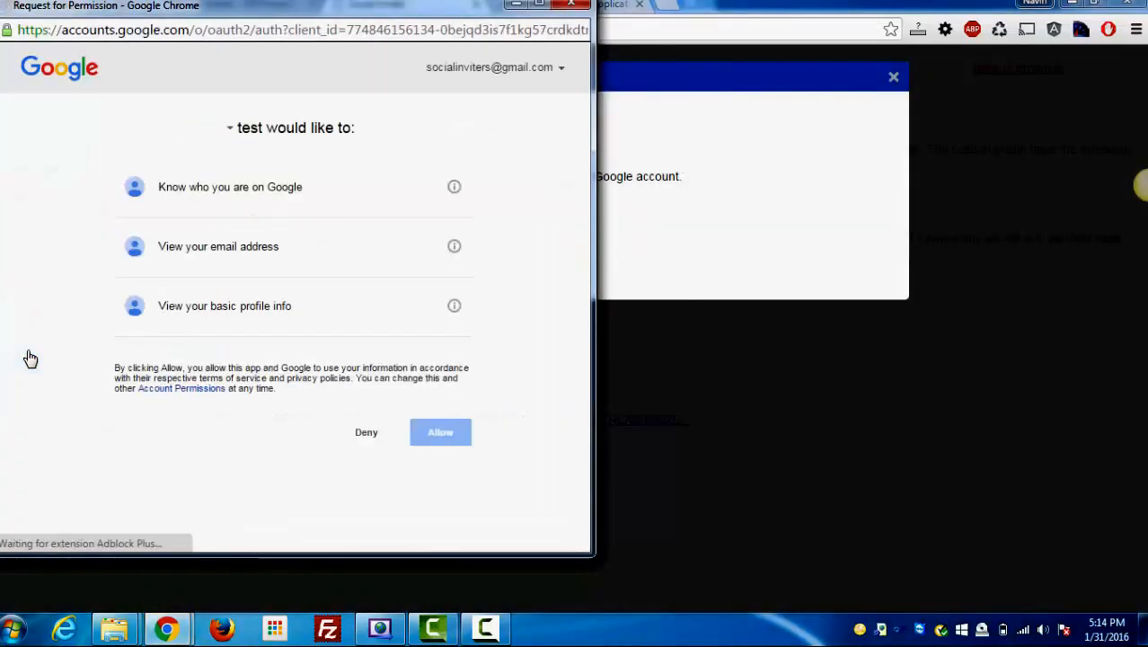
left_click(439, 432)
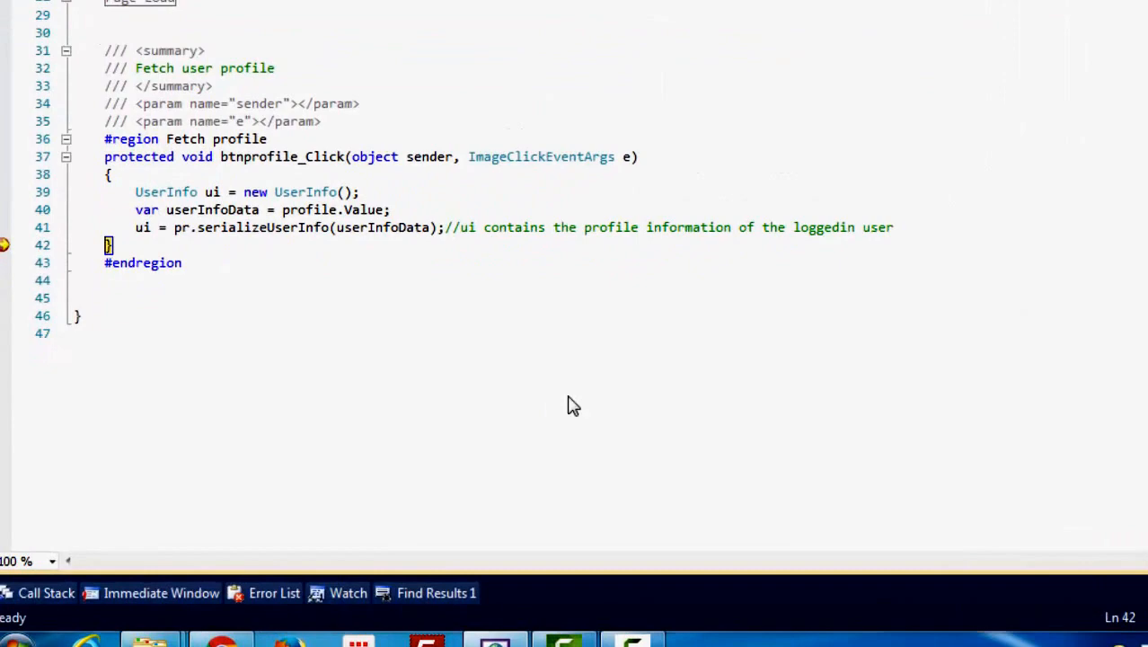
mouse_move(179, 153)
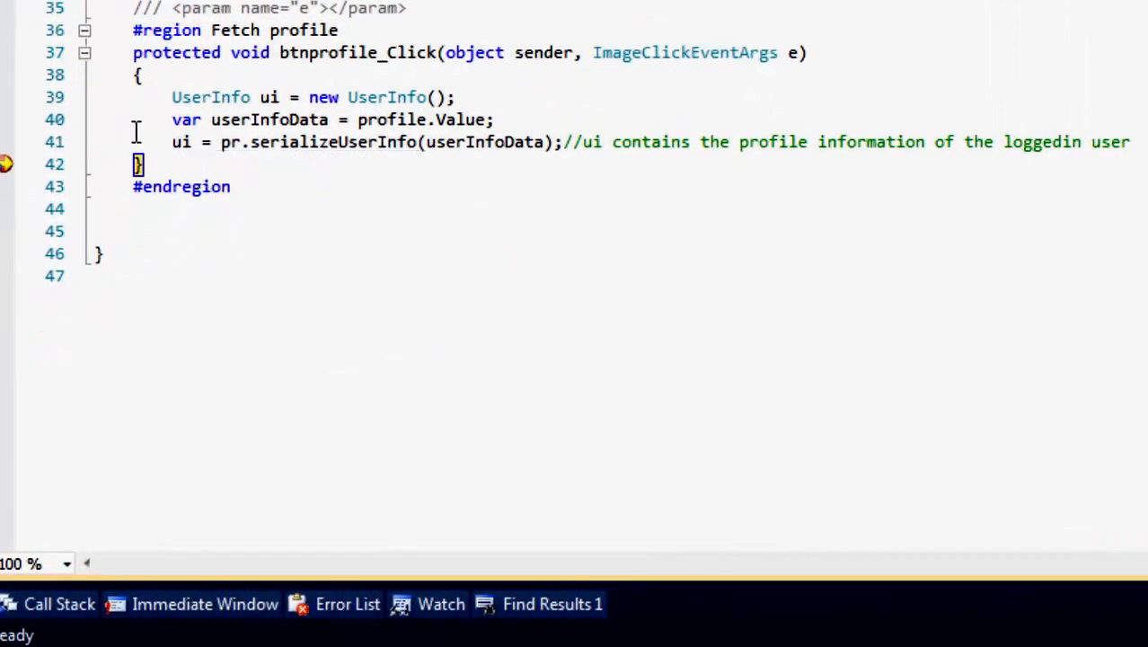
mouse_move(176, 149)
mouse_move(193, 167)
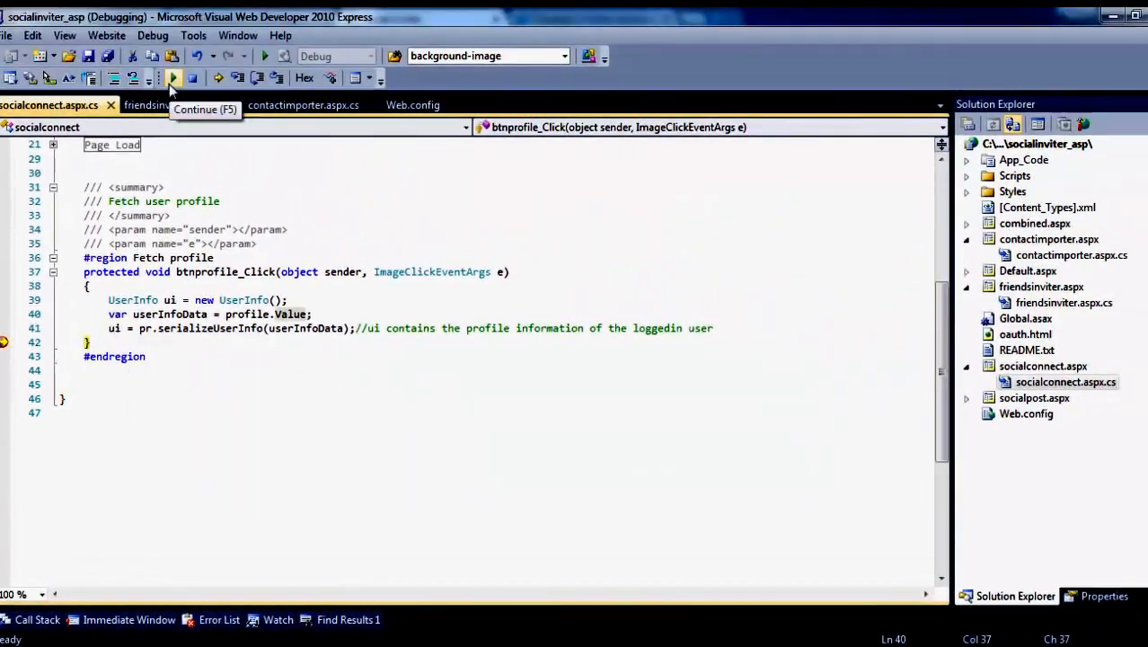
Step: Resume execution, review the prefilled profile form, and go back to the products page
left_click(169, 84)
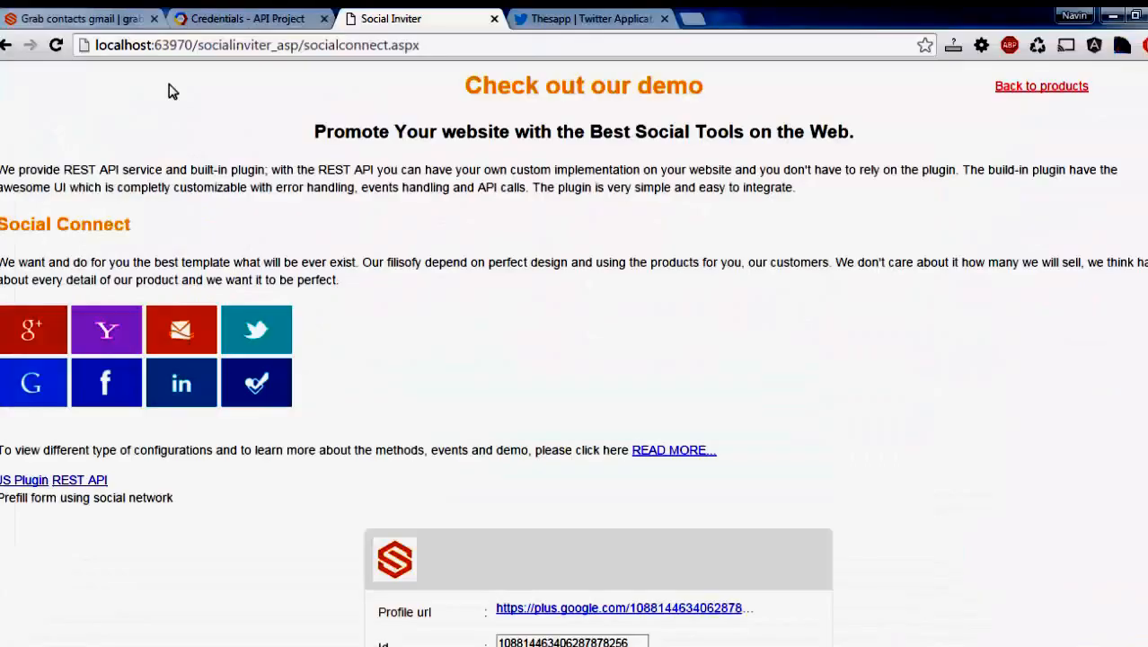
scroll(747, 500, "down", 3)
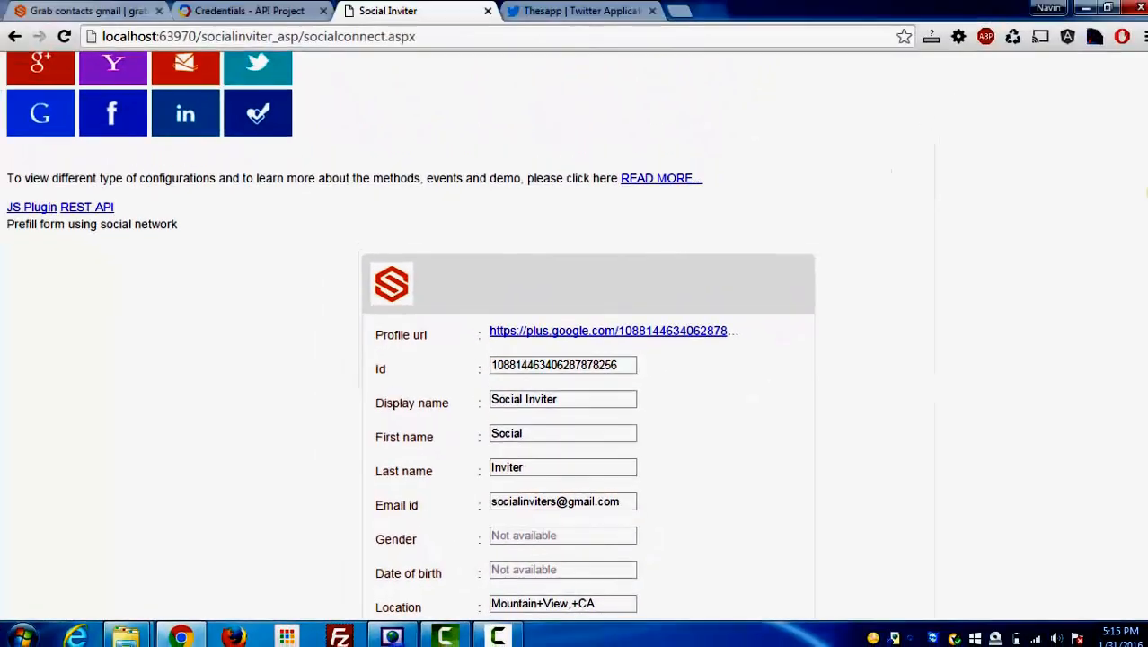
scroll(574, 359, "up", 3)
left_click(1025, 79)
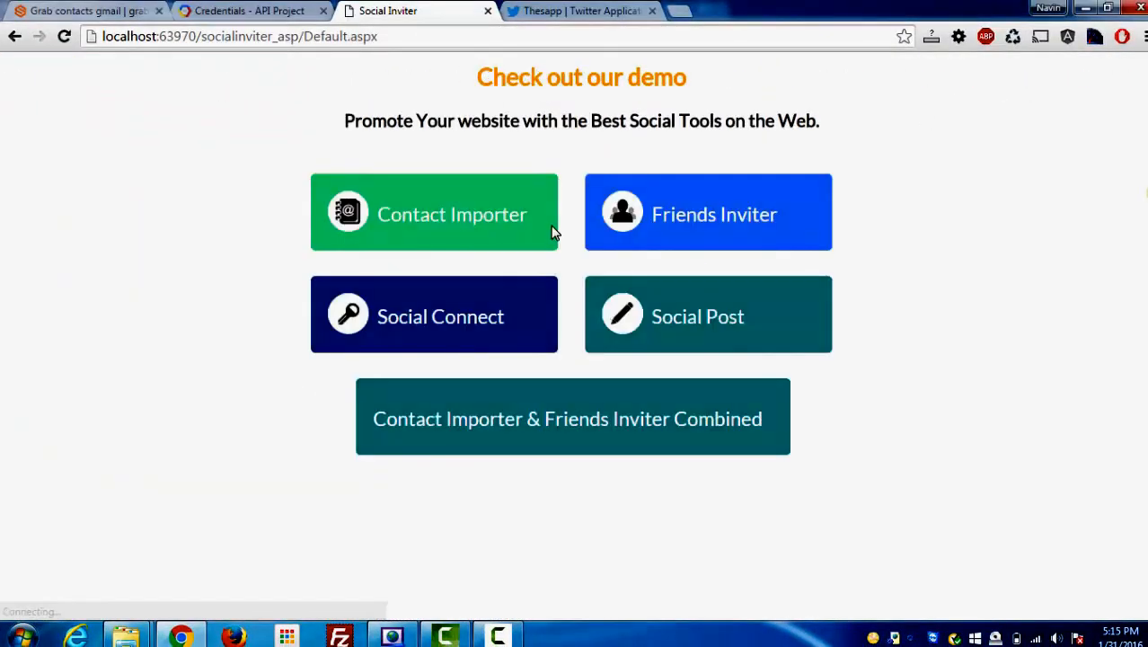
Step: Share the Social Post link to Twitter, then load twitter.com in a new tab
left_click(666, 320)
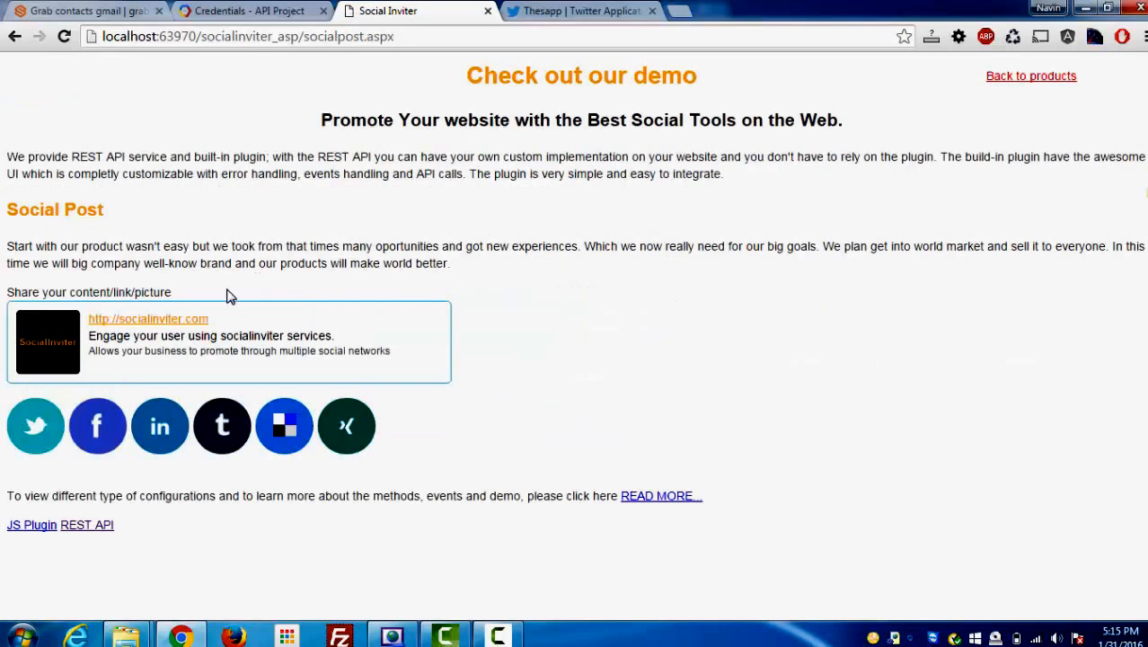
left_click(36, 436)
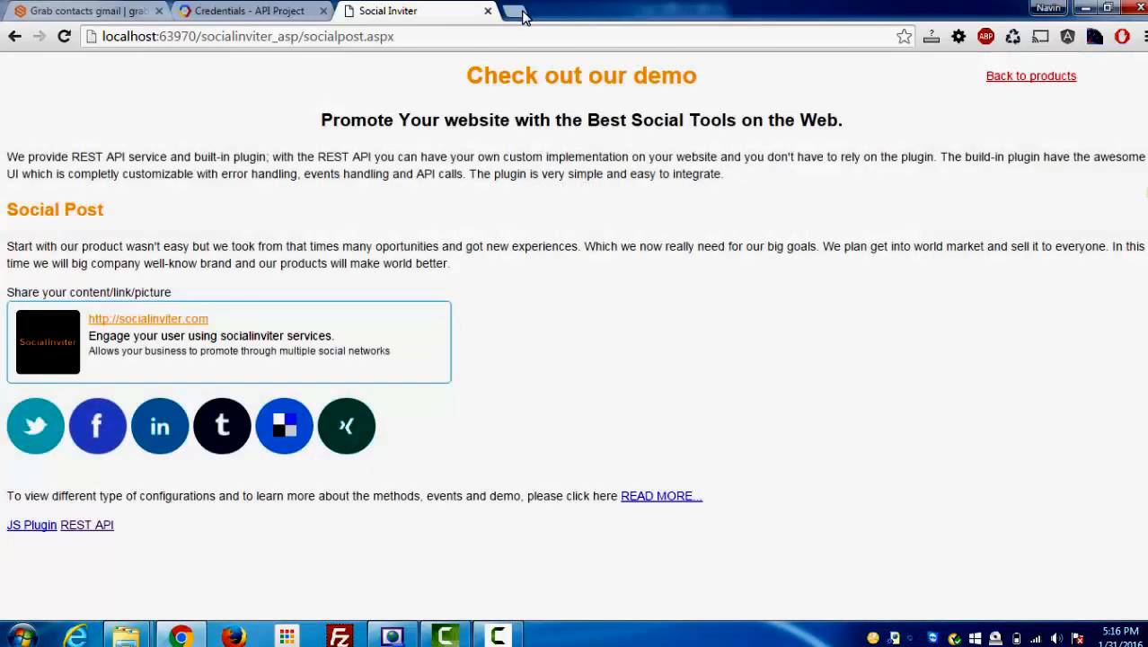
left_click(516, 13)
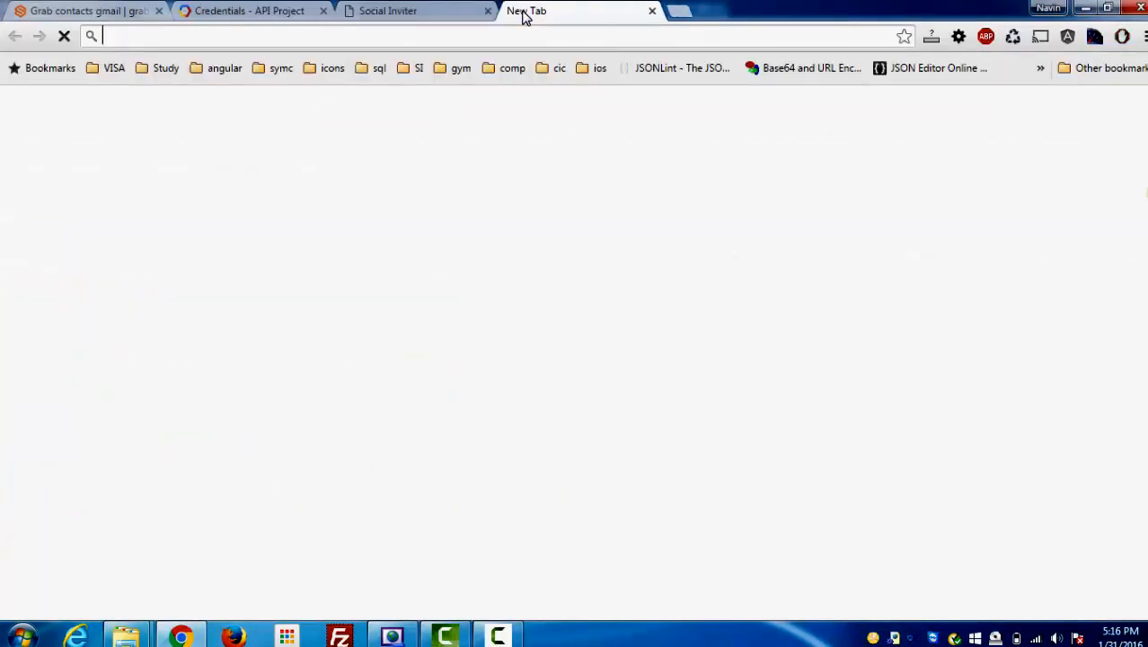
type("tw")
key("Return")
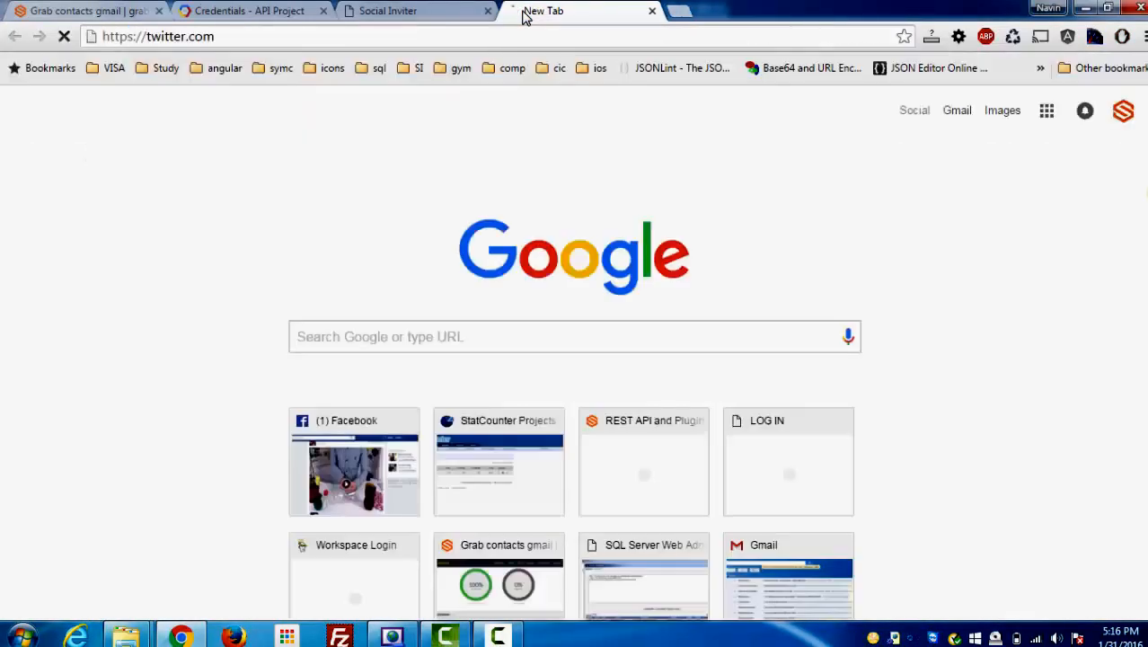